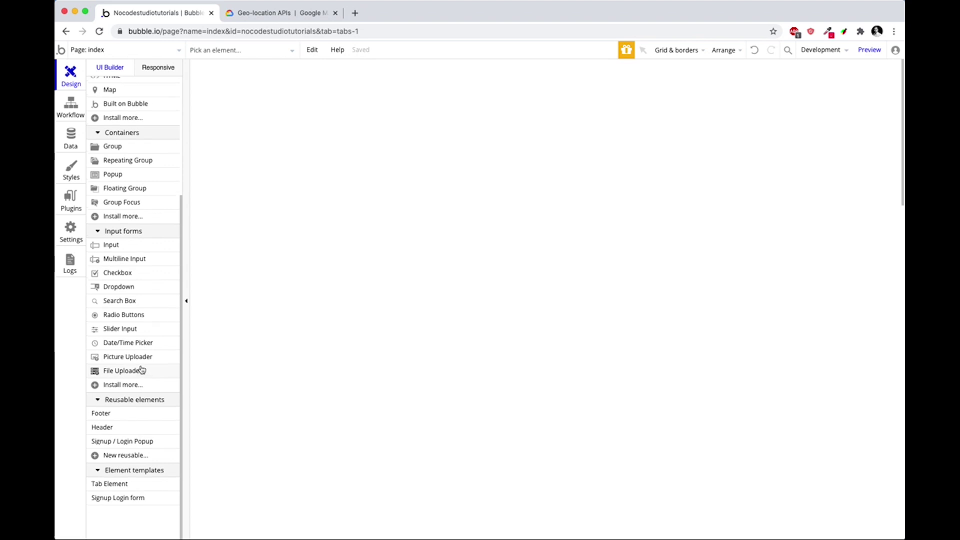
- Place a Map element in the upper middle of the index page
scroll(140, 369, up, 1)
click(108, 124)
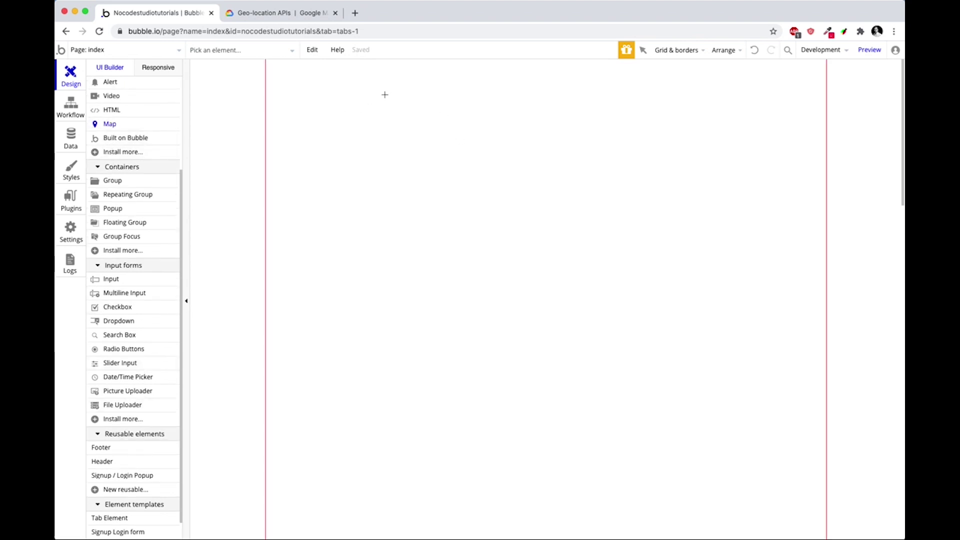
drag(372, 98, 587, 275)
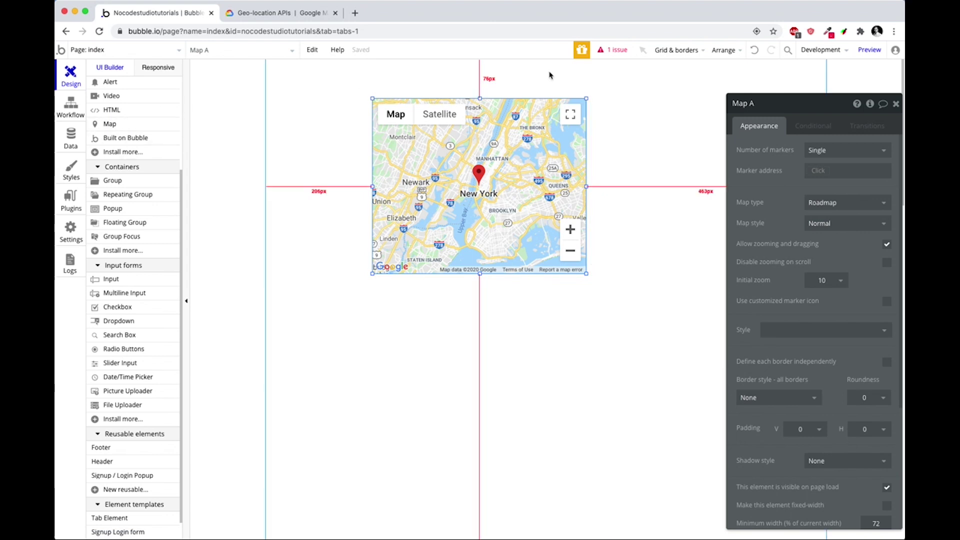
- Open the map's reported issue and go to the Google Geocode and Google Map API key fields in the app's general settings
click(613, 50)
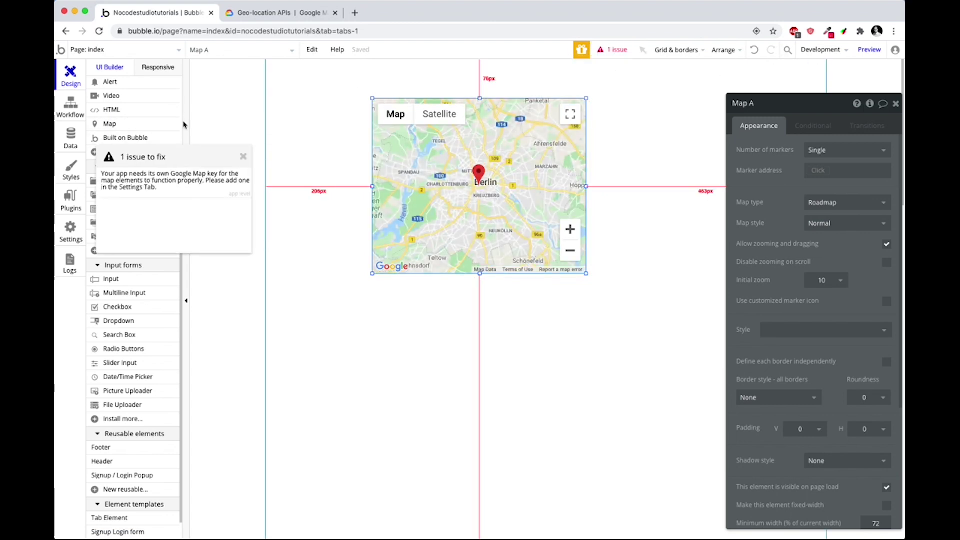
click(131, 189)
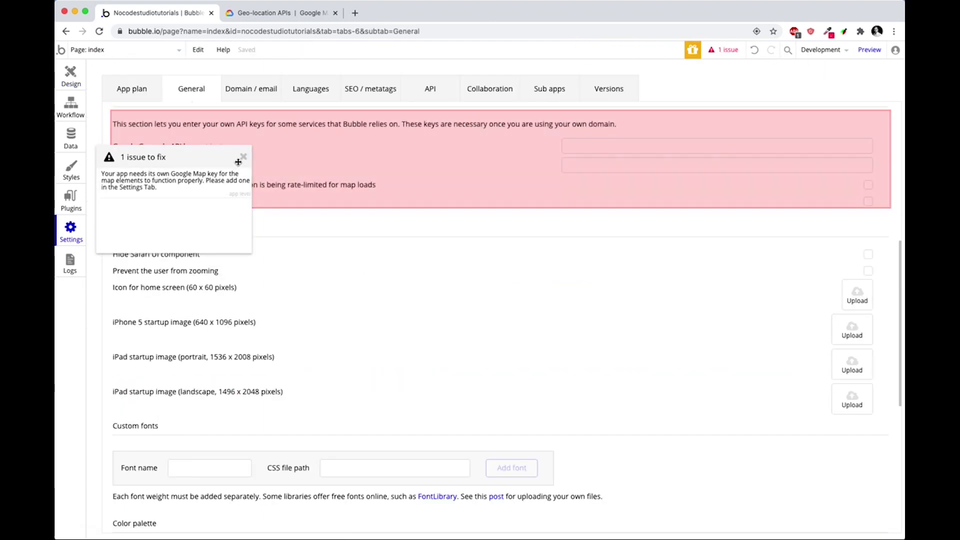
click(243, 159)
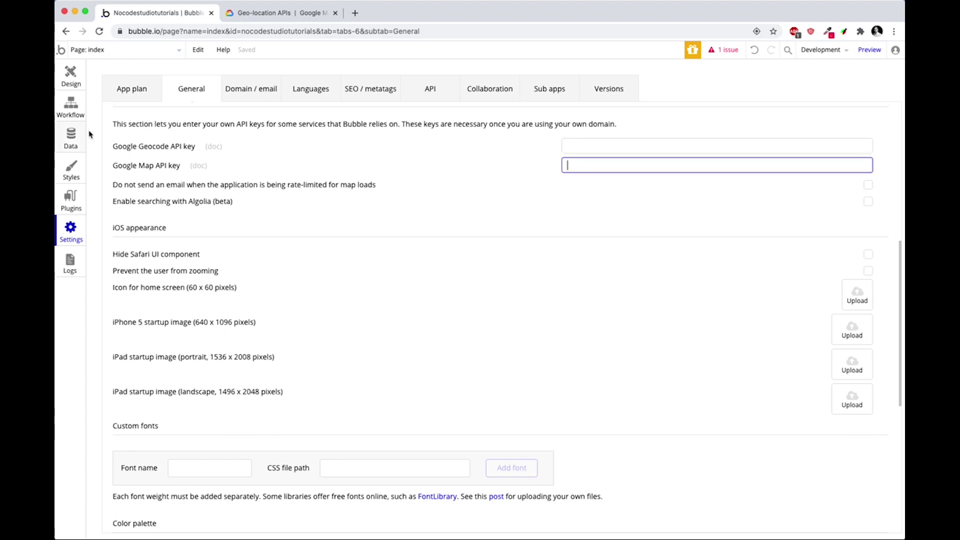
click(71, 76)
click(71, 231)
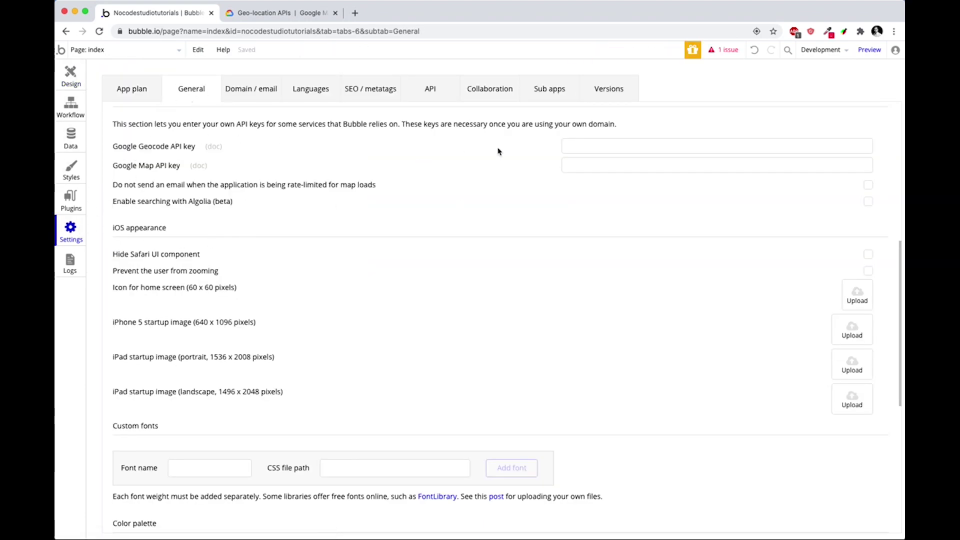
click(576, 144)
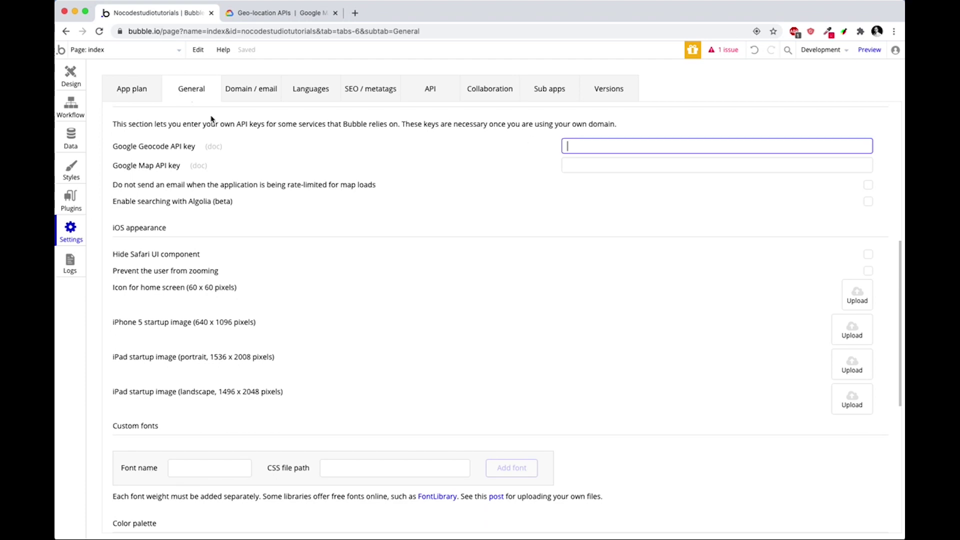
- Switch to the Google Maps Platform page, go to developers.google.com and open the Google Cloud console through the Cloud product
click(253, 13)
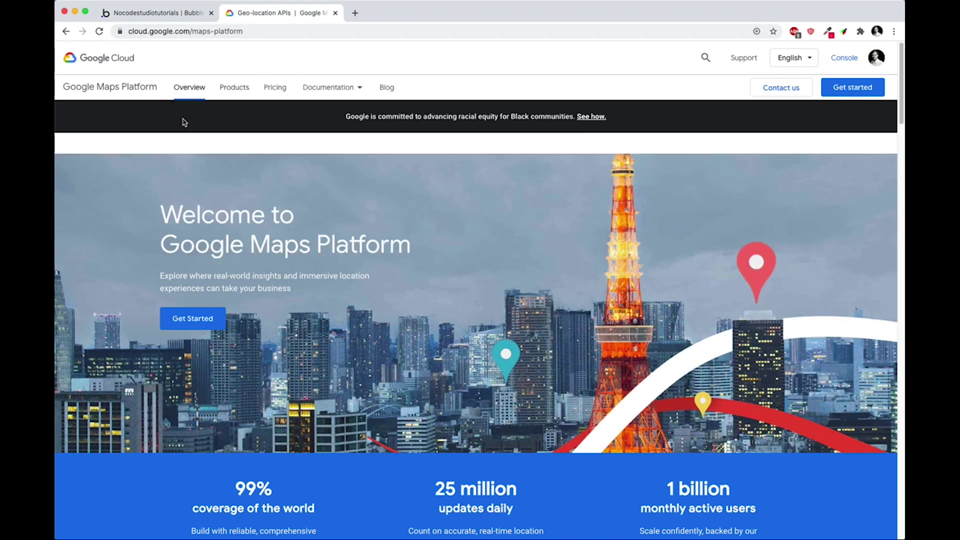
click(213, 32)
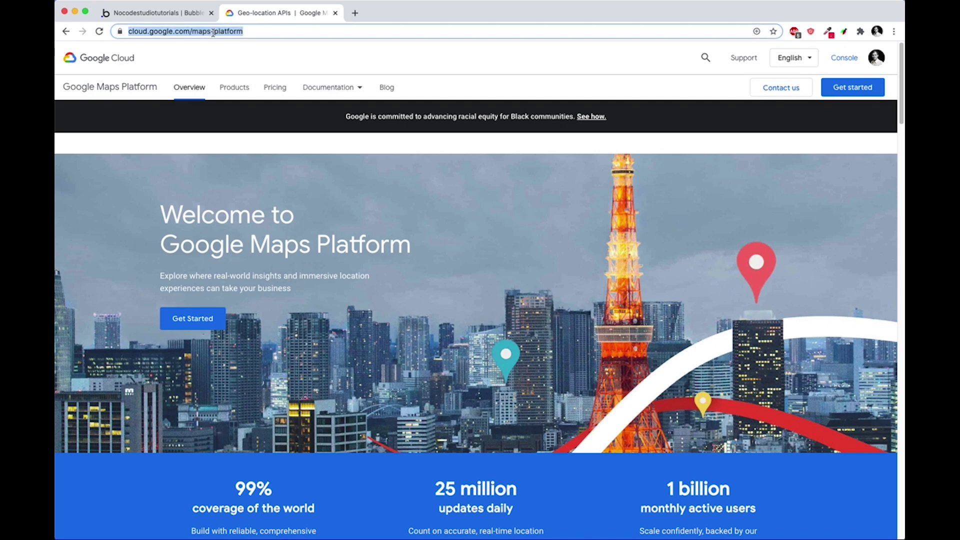
text(develop)
key(Return)
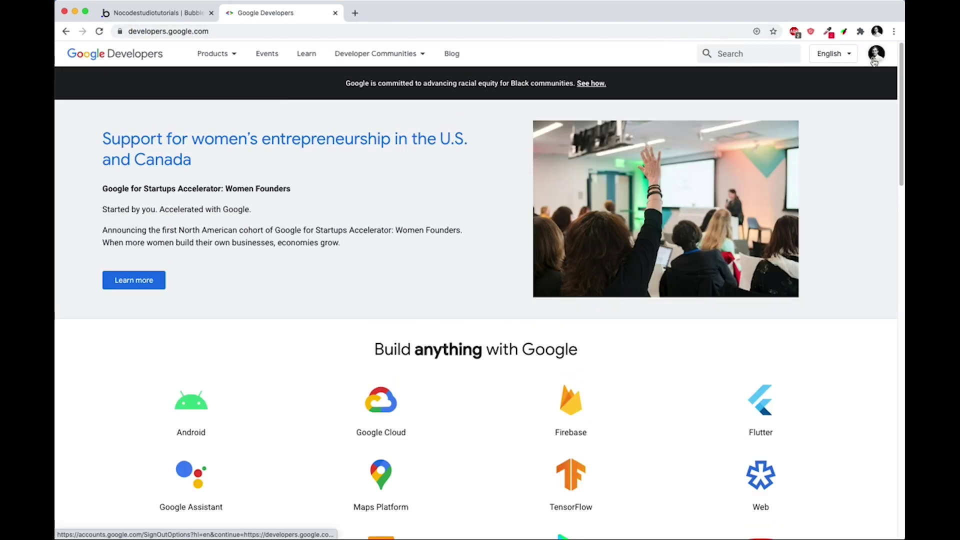
mouse_move(221, 64)
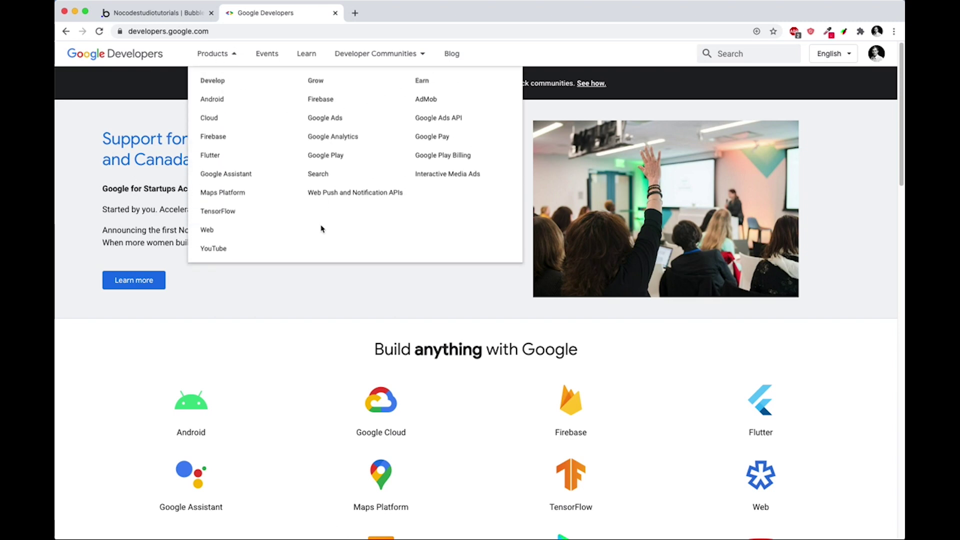
click(219, 123)
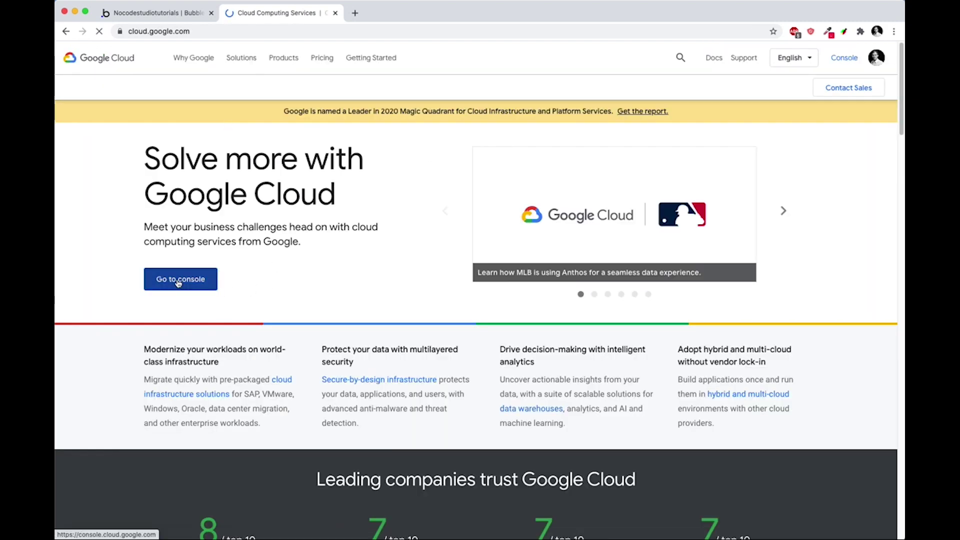
click(179, 281)
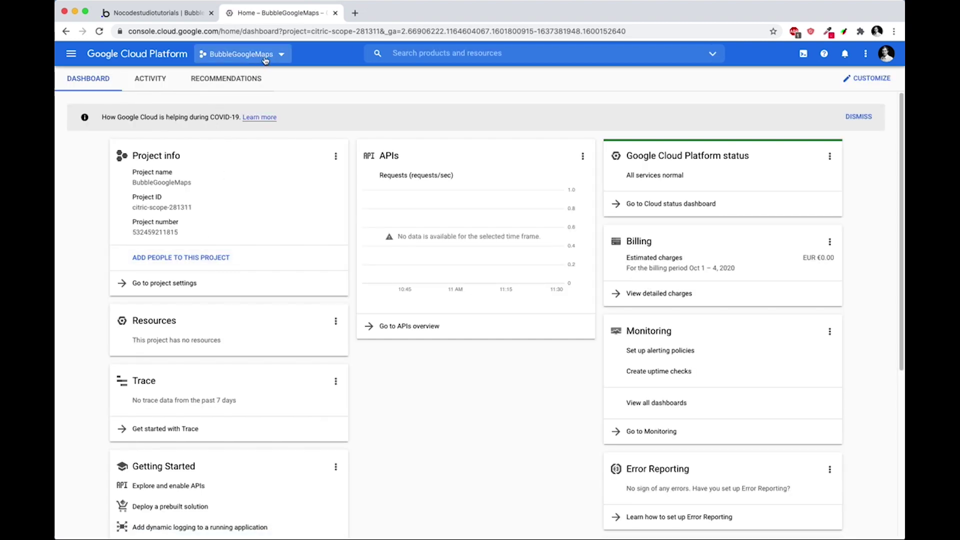
- Create a new Google Cloud project named BubbleMapsTest and check that it is the selected project
click(280, 56)
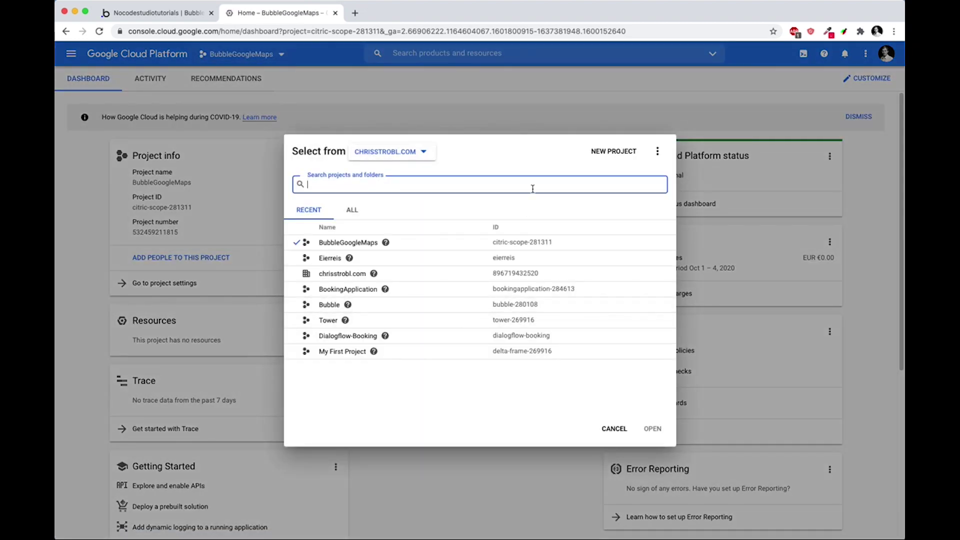
click(613, 151)
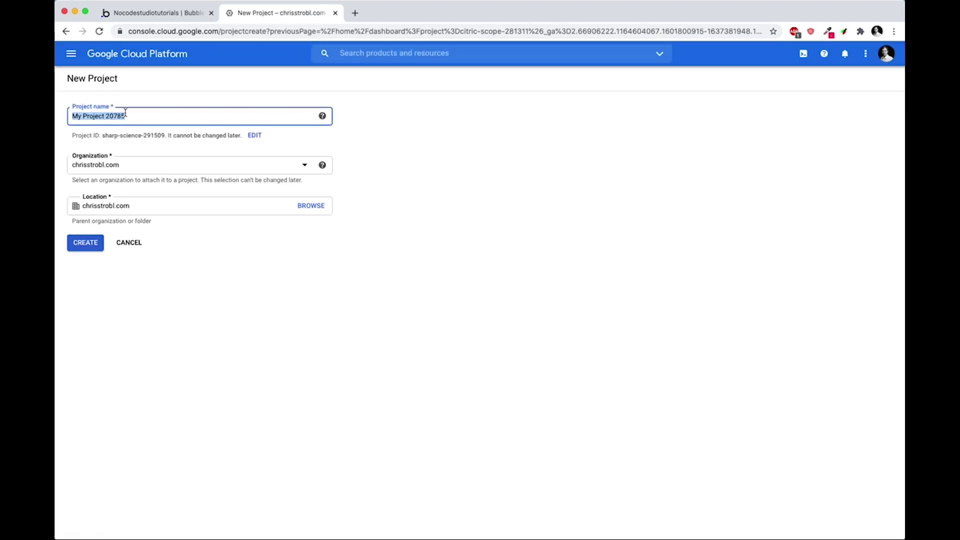
text(BubbleMapsTest)
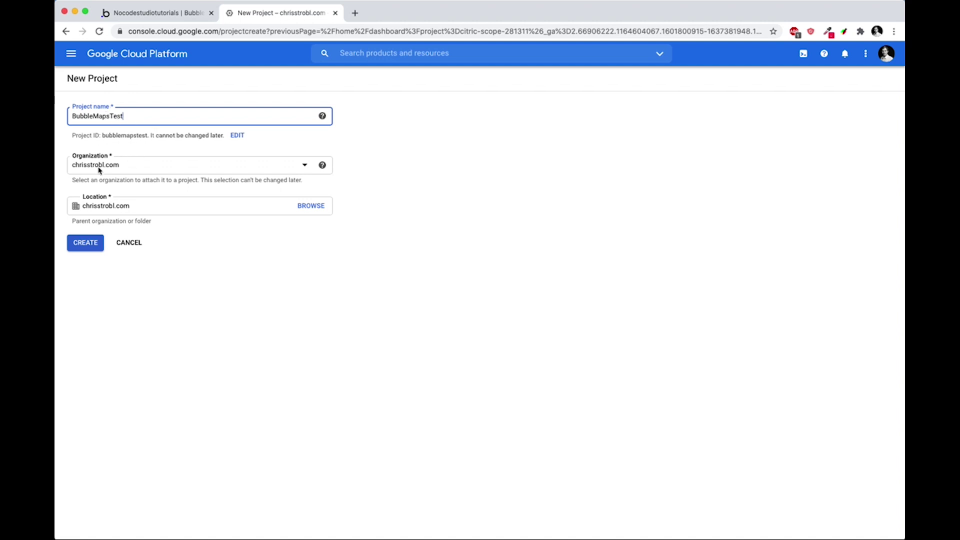
click(79, 242)
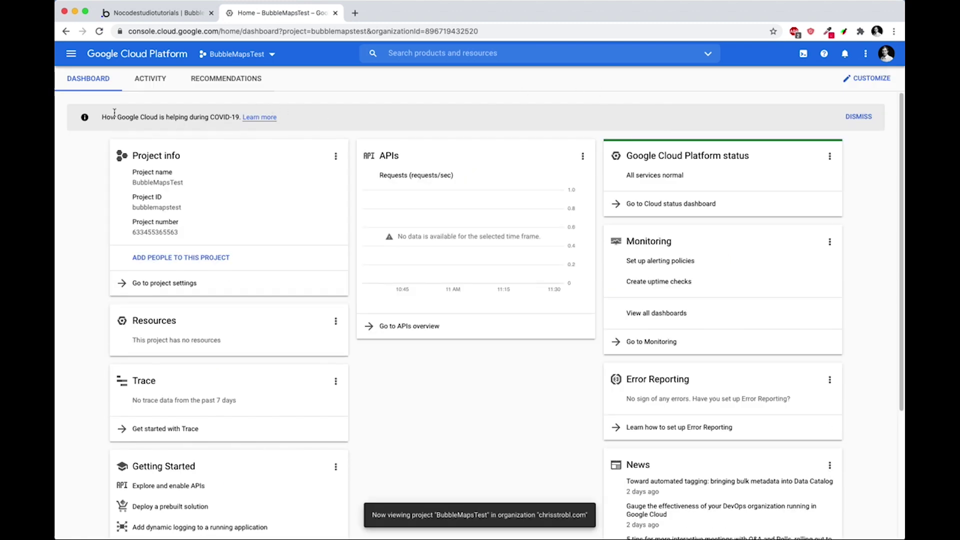
click(272, 56)
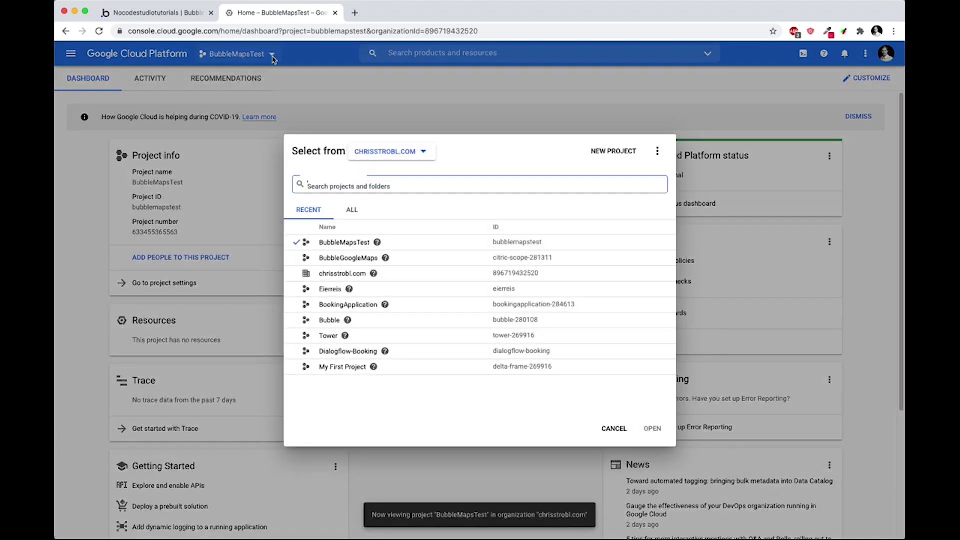
click(604, 426)
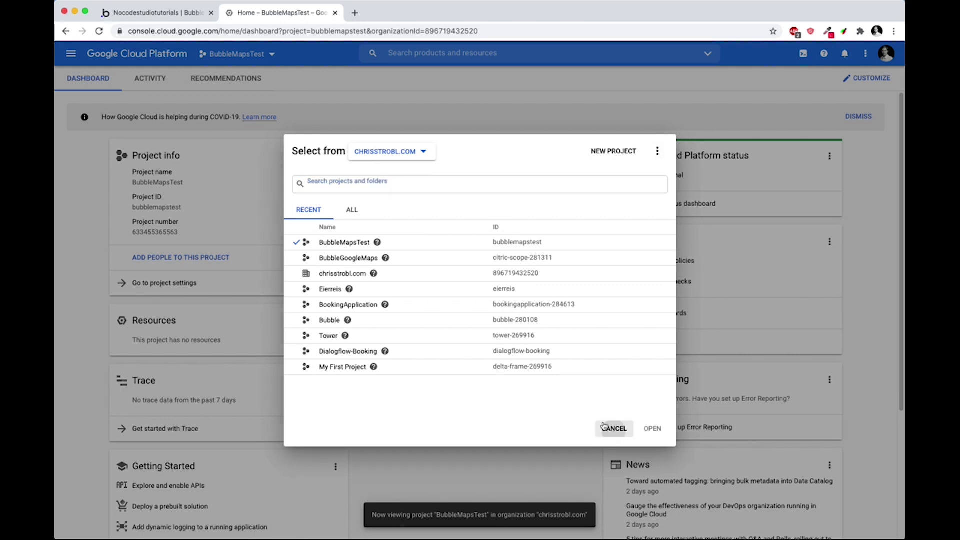
- Search the API Library for "geocoding" and enable the Geocoding API for the project
click(71, 53)
mouse_move(141, 196)
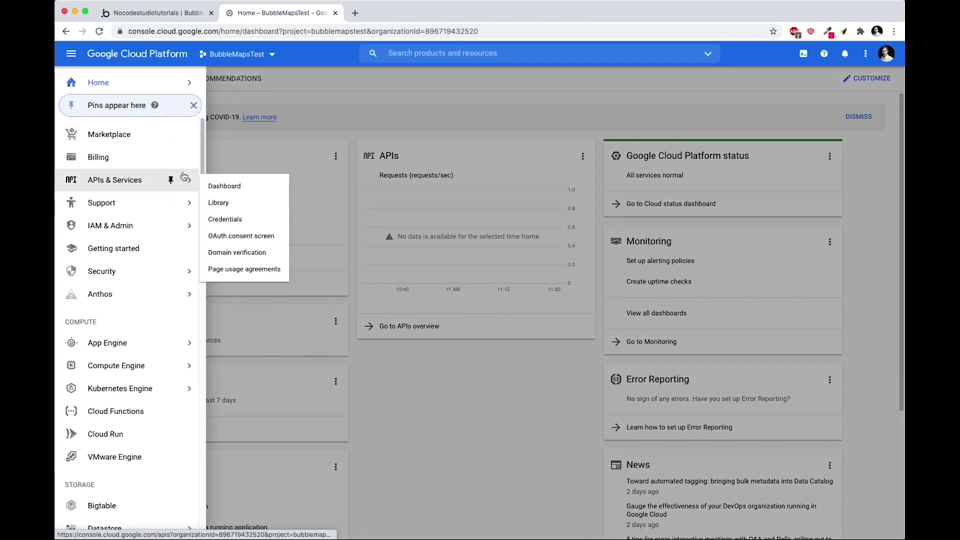
click(235, 204)
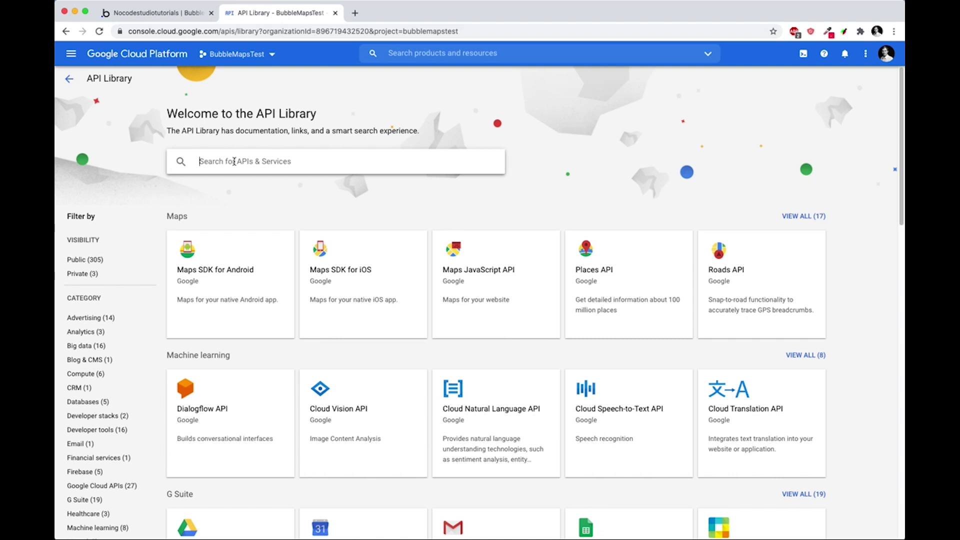
text(geocoding)
key(Return)
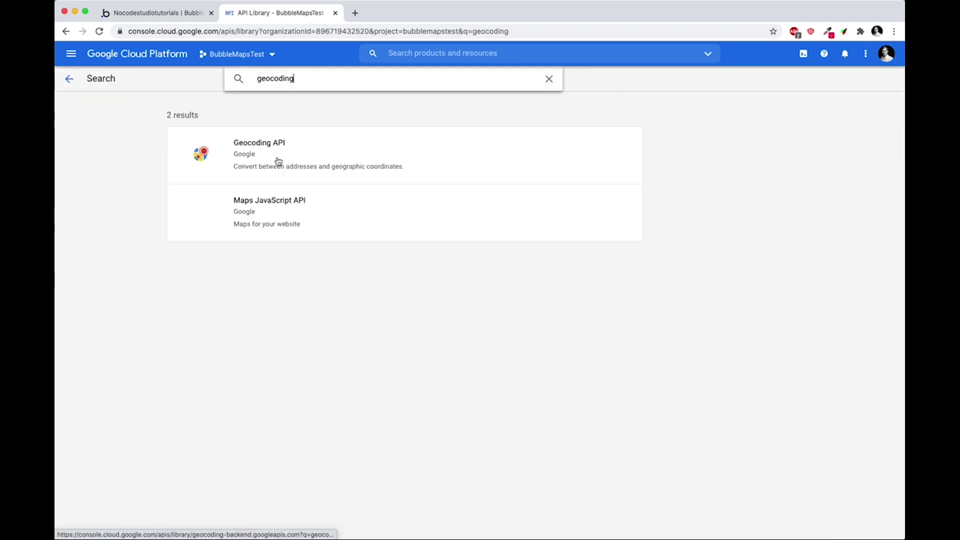
click(278, 157)
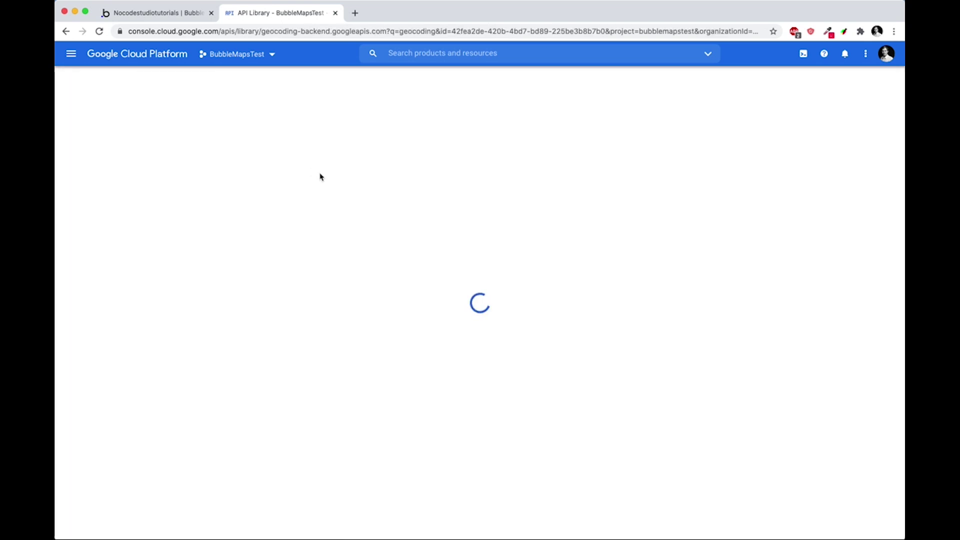
click(182, 180)
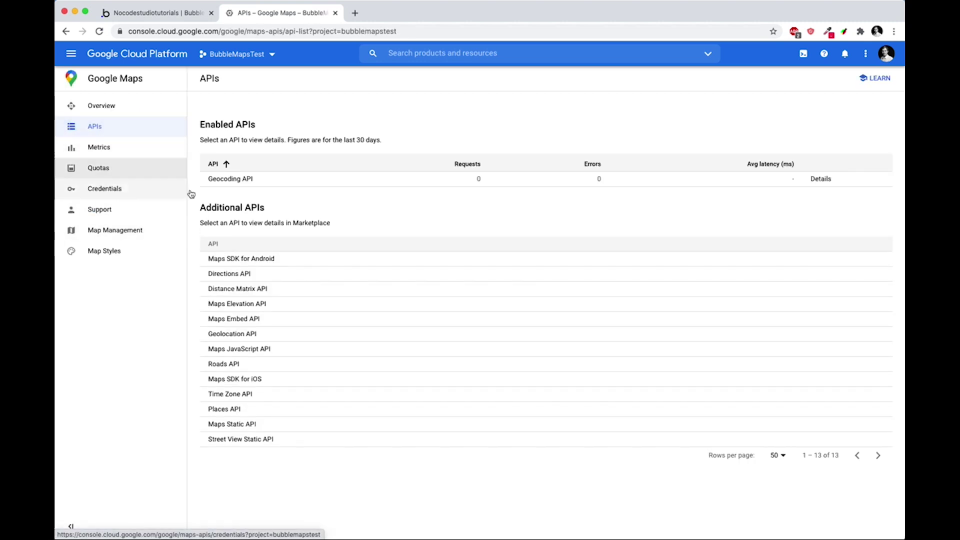
- Return to the API Library, search for "places api" and enable the Places API for the project
click(164, 58)
click(71, 54)
mouse_move(158, 191)
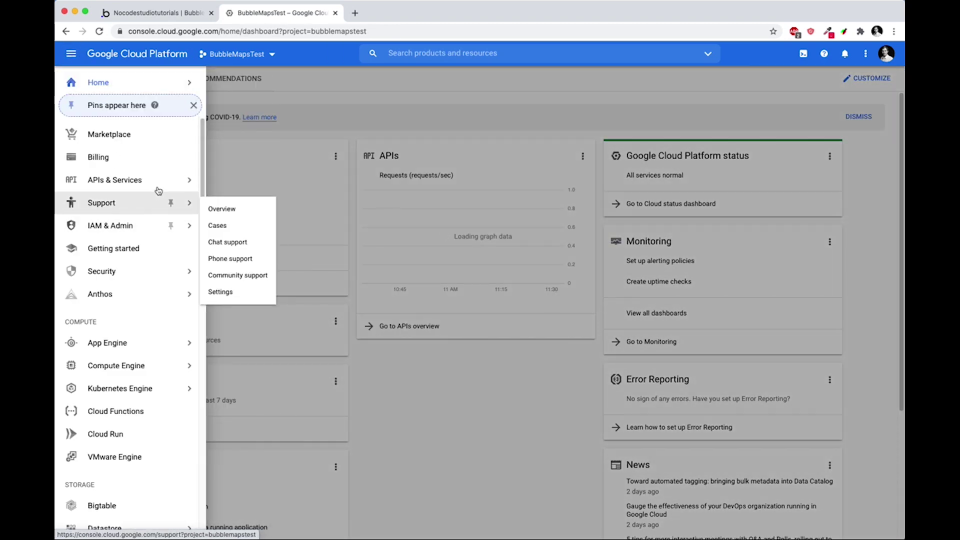
click(253, 204)
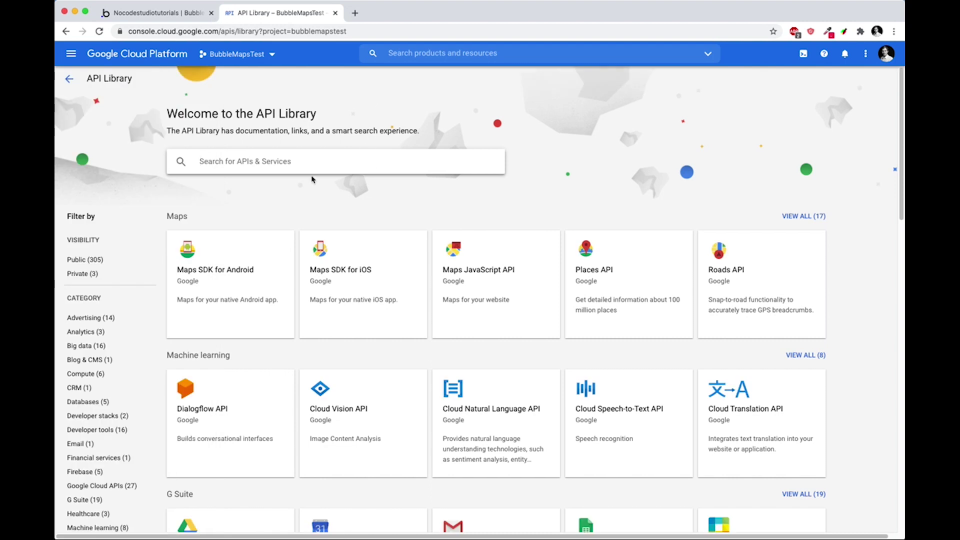
click(299, 161)
text(pla)
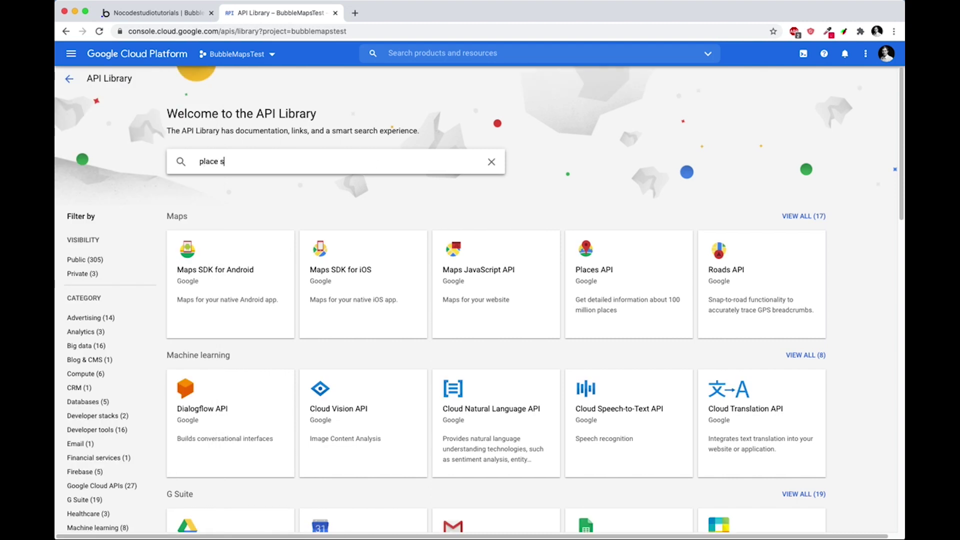
text(ce s)
key(BackSpace)
key(BackSpace)
text(s api)
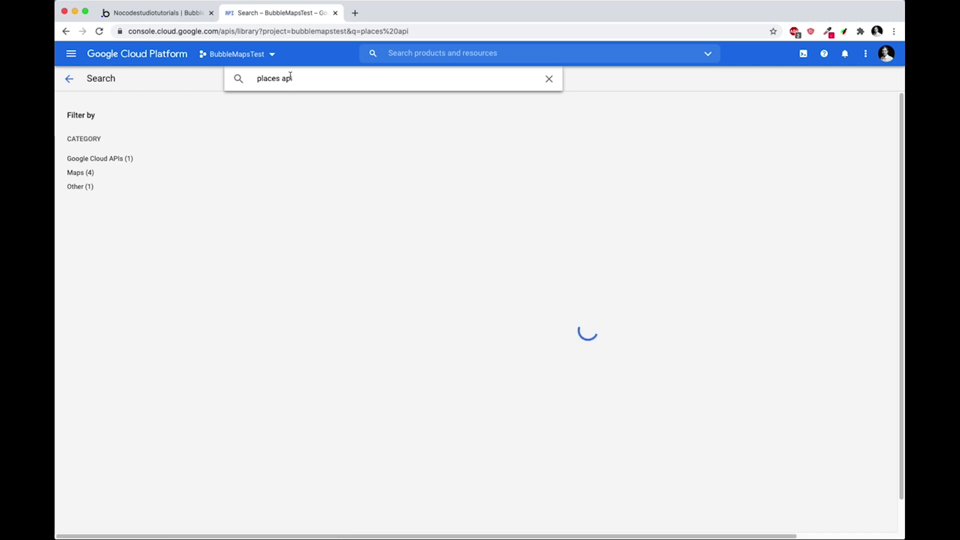
double_click(290, 78)
click(310, 142)
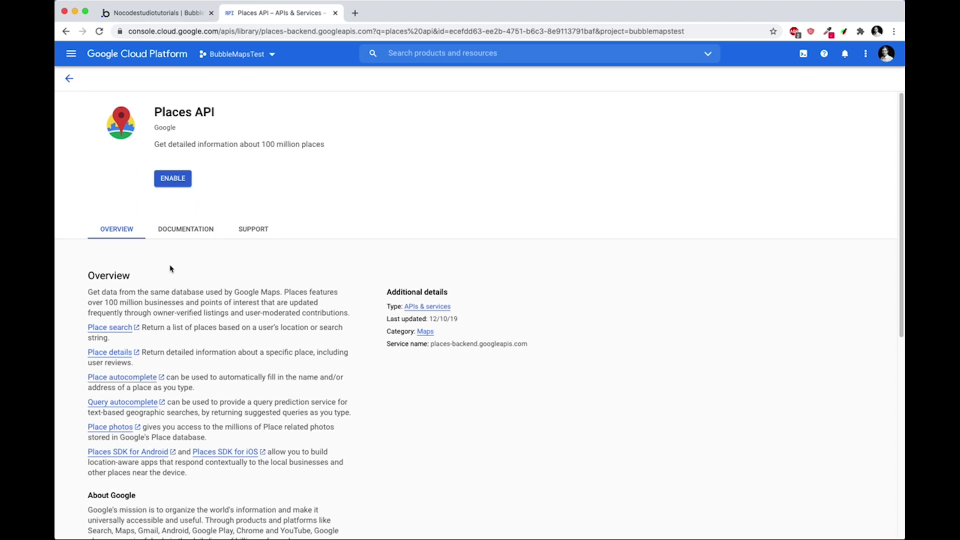
click(173, 183)
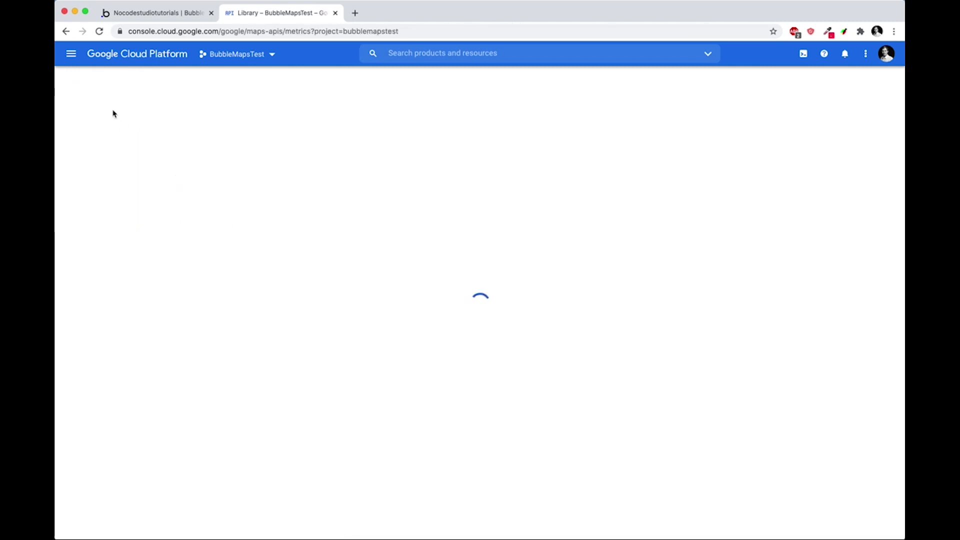
- Search the cloud console for "geolocation" and enable the Geolocation API for the project
click(433, 54)
text(g)
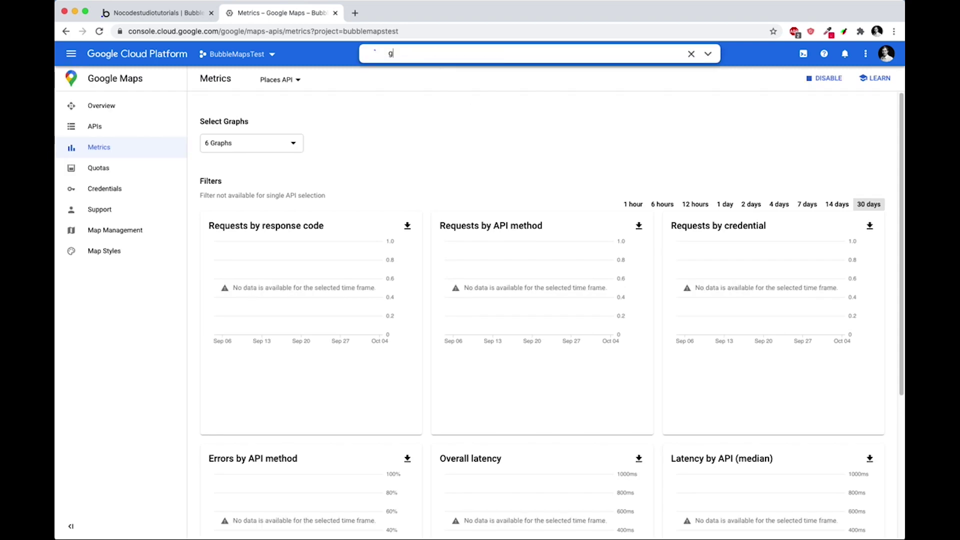
text(eolocation)
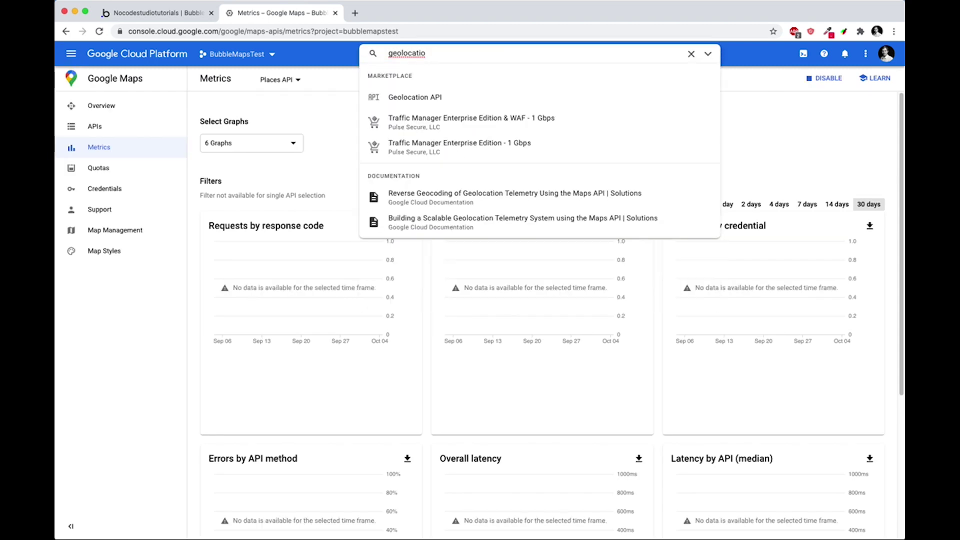
click(450, 99)
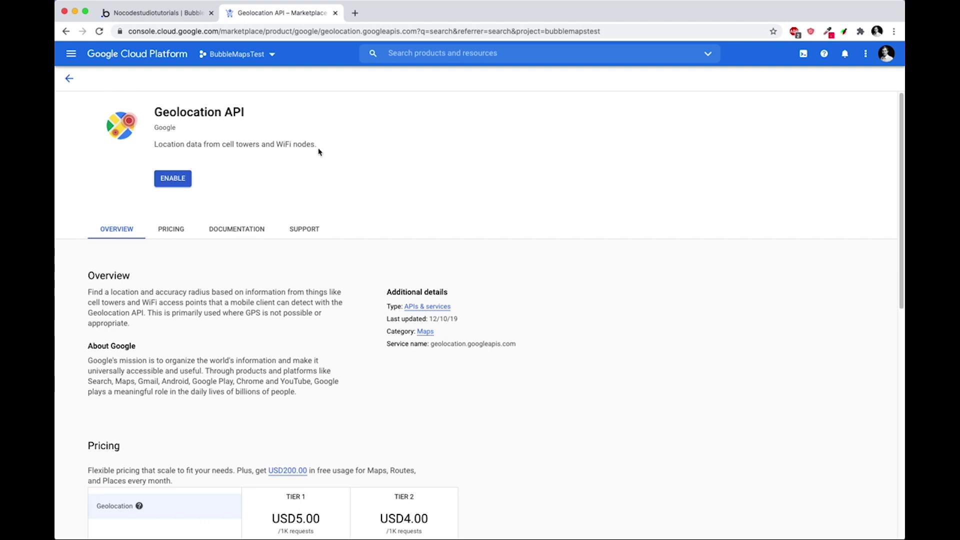
click(174, 182)
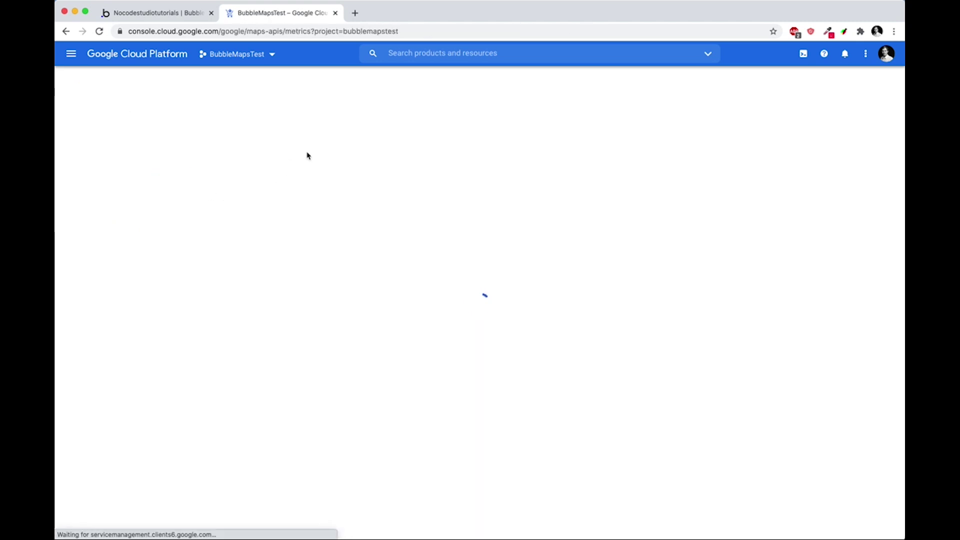
- Search the cloud console for "maps java" and enable the Maps JavaScript API for the project
click(452, 54)
text(maps java)
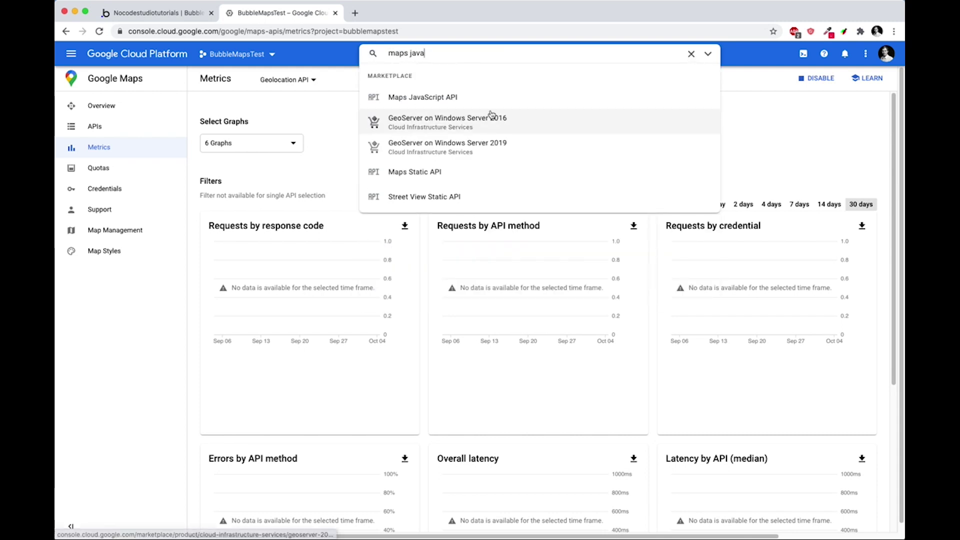
click(476, 98)
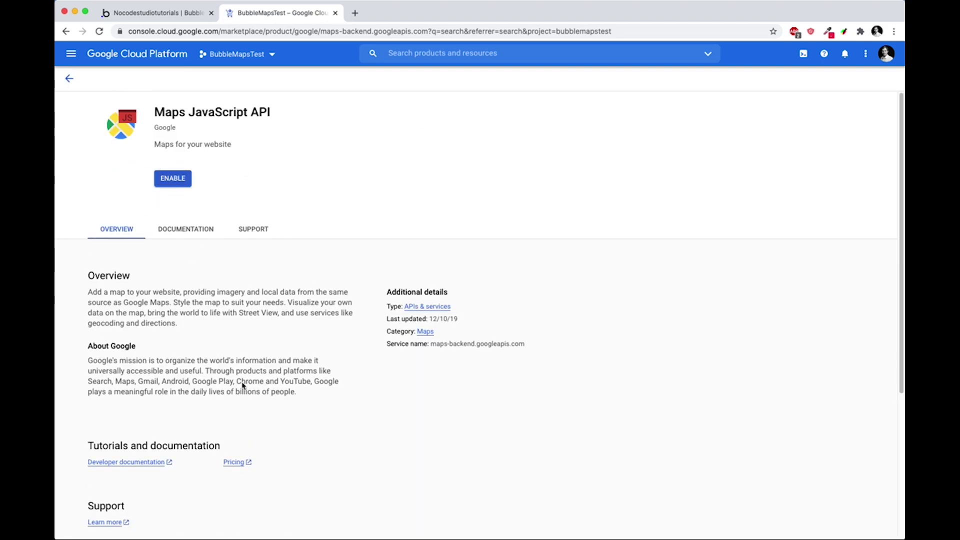
scroll(243, 385, down, 5)
scroll(235, 360, up, 1)
scroll(240, 336, down, 2)
scroll(229, 324, up, 5)
scroll(176, 229, down, 5)
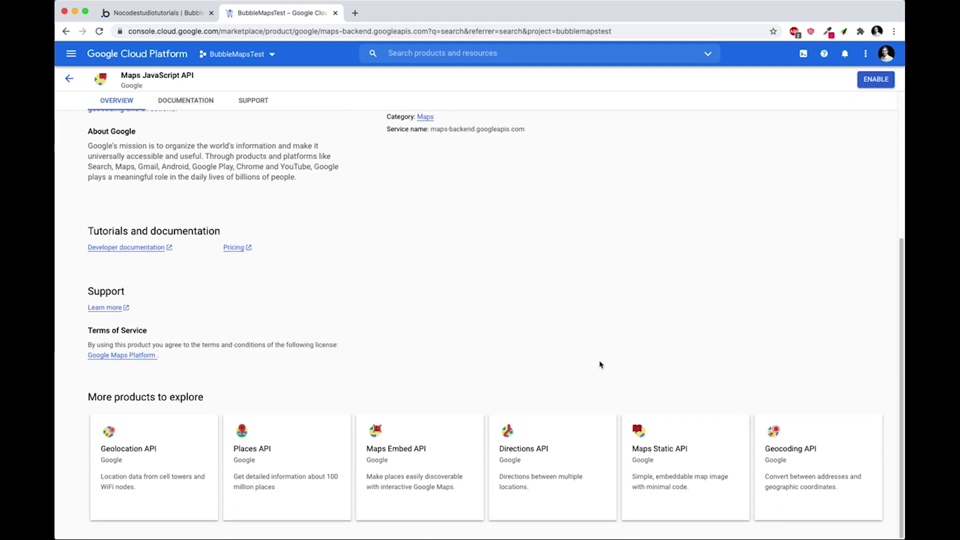
scroll(503, 385, up, 5)
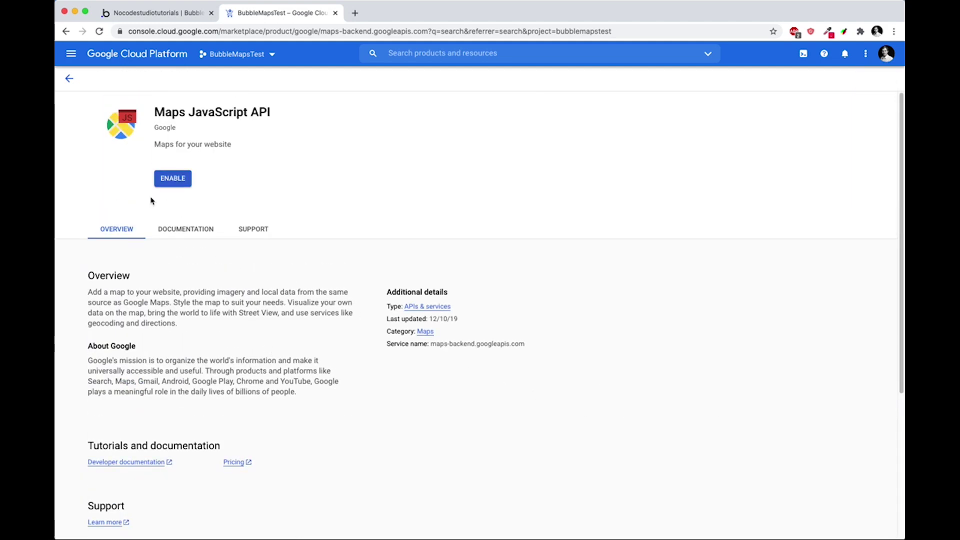
click(173, 183)
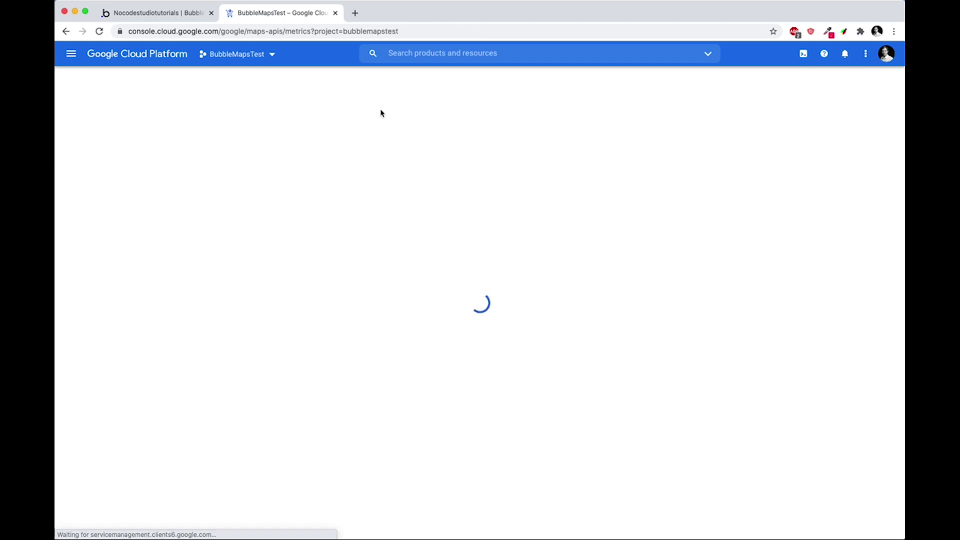
- Search the cloud console for "time zone" and enable the Time Zone API for the project
click(427, 52)
text(time )
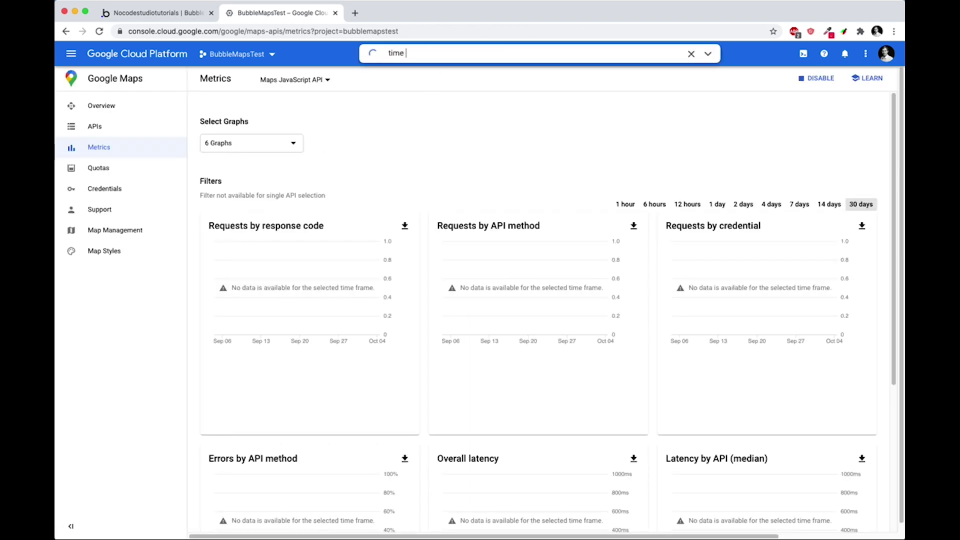
text(zone)
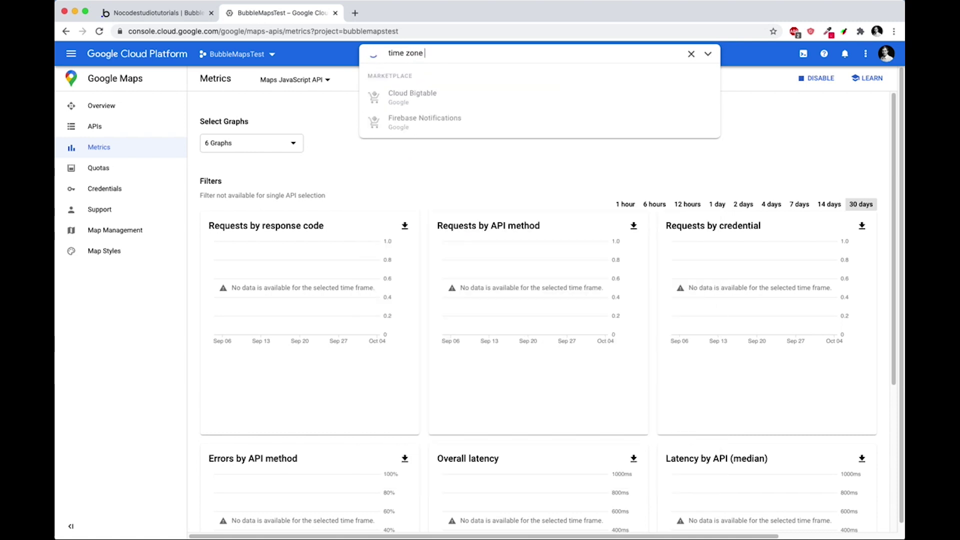
click(446, 93)
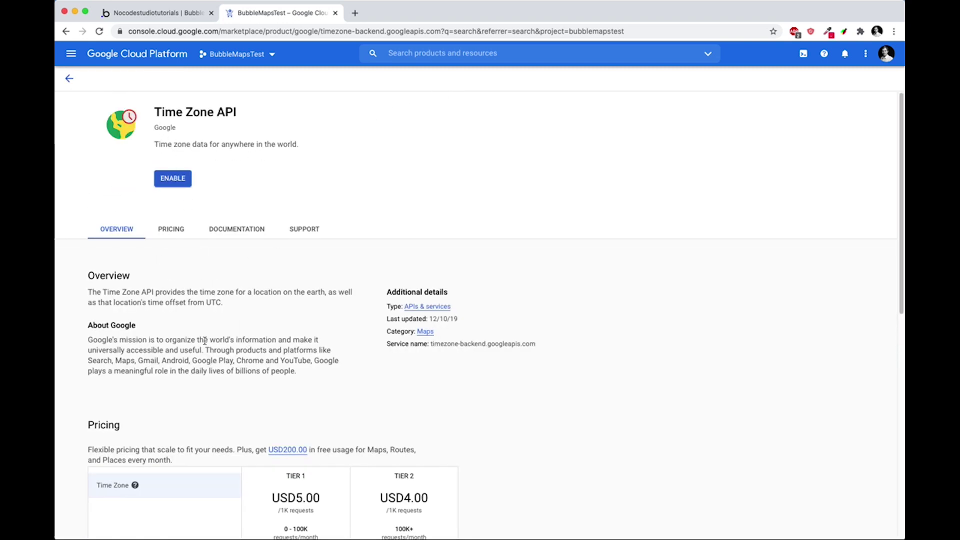
scroll(168, 301, down, 1)
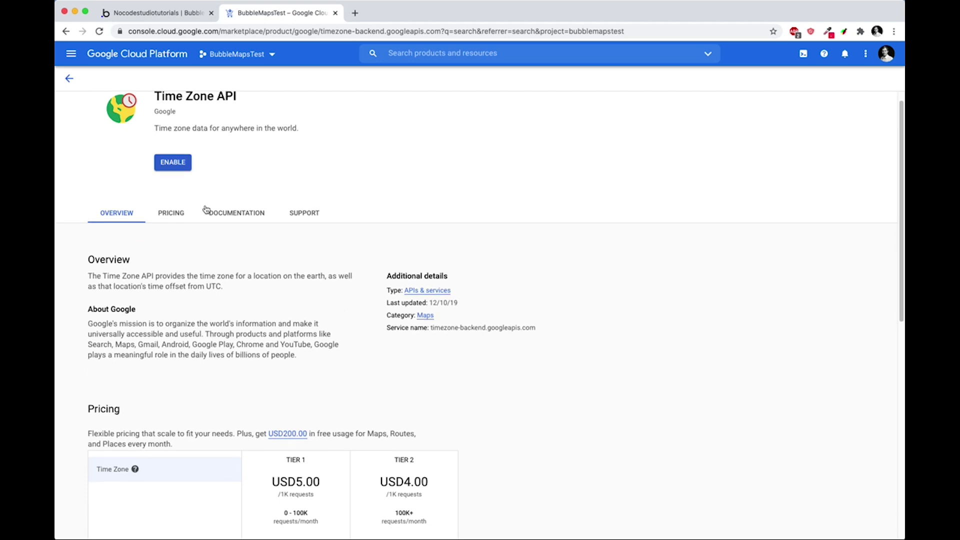
click(174, 163)
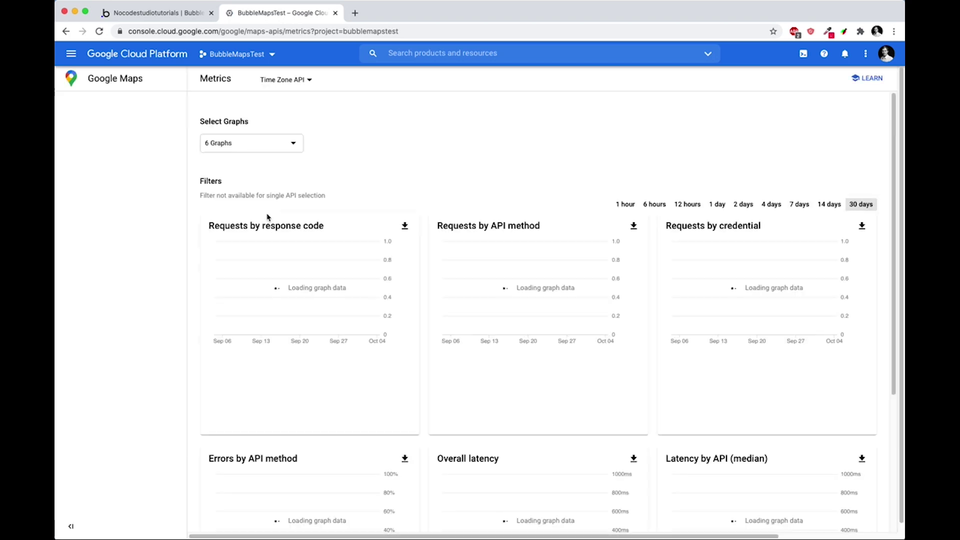
- Go to the credentials of the project's APIs & Services and create a first API key
click(103, 126)
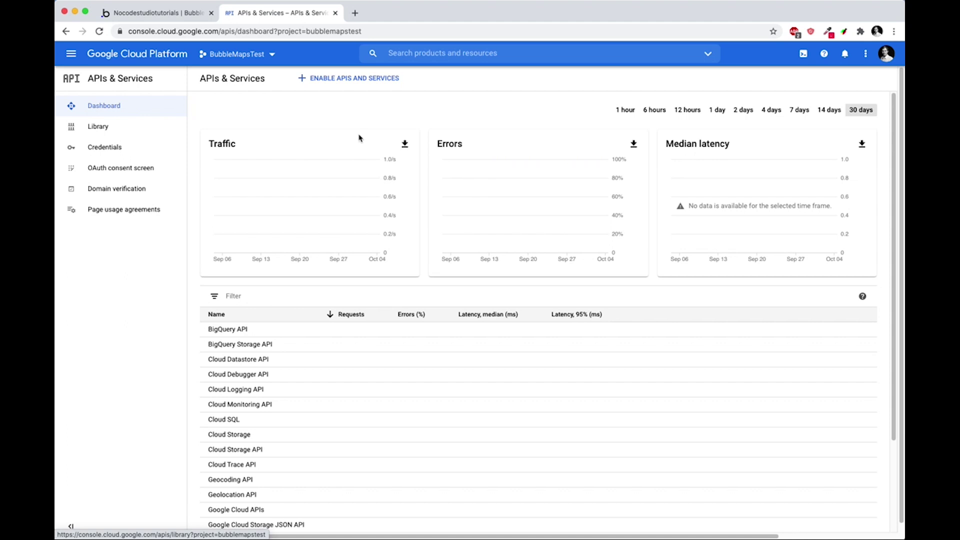
click(118, 148)
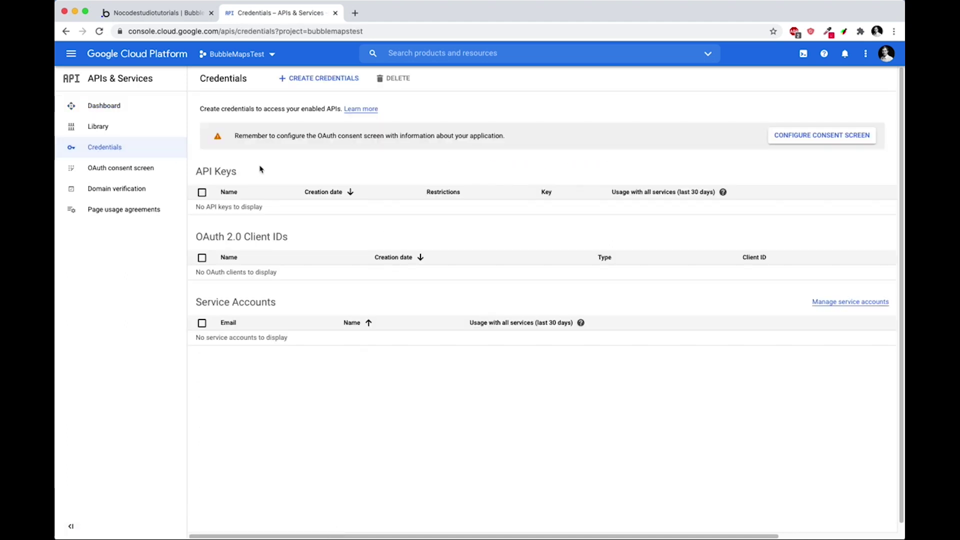
click(307, 86)
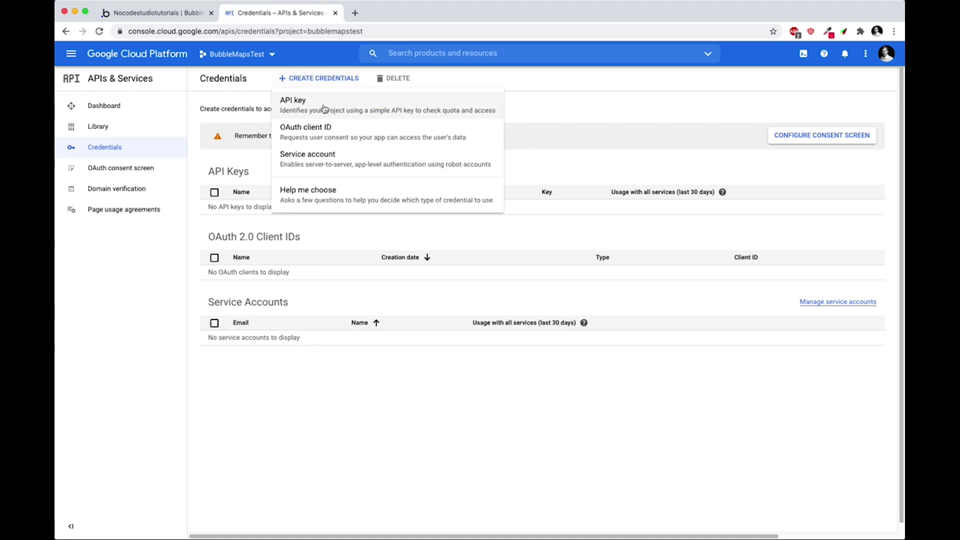
click(340, 111)
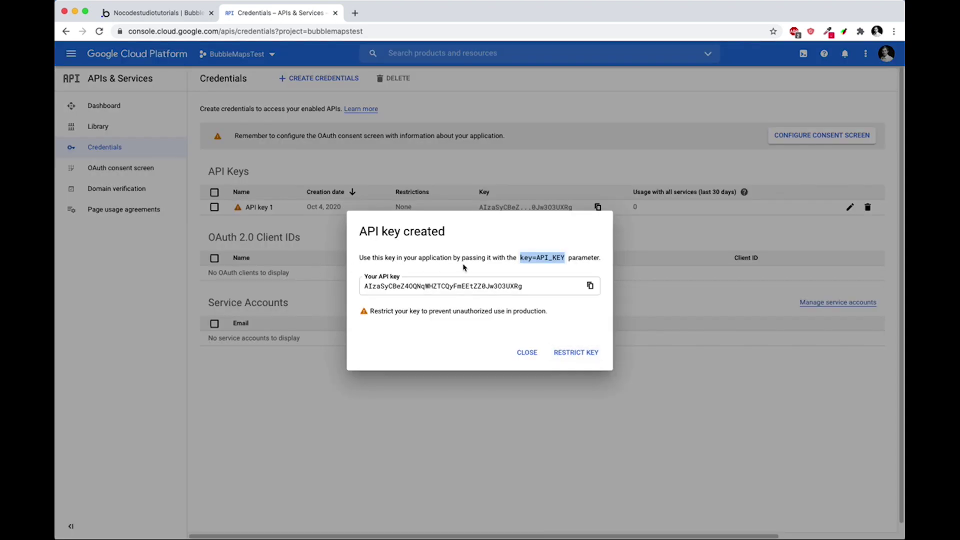
click(523, 353)
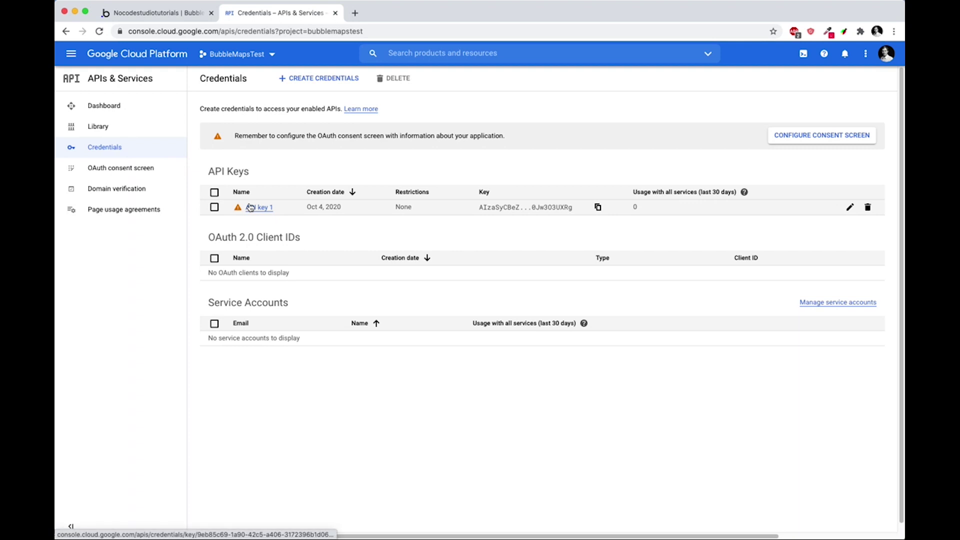
- Rename the new API key as Client and save it
click(265, 208)
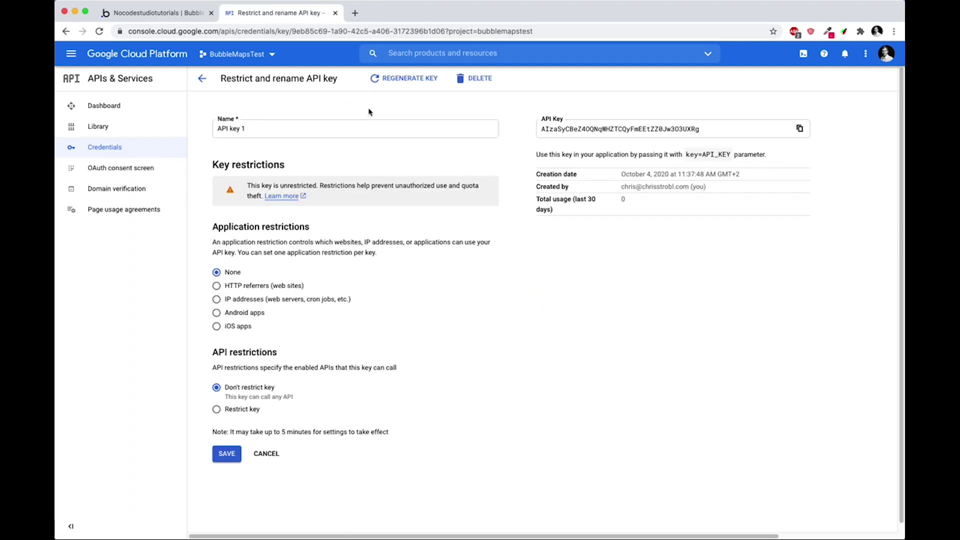
triple_click(276, 124)
click(282, 126)
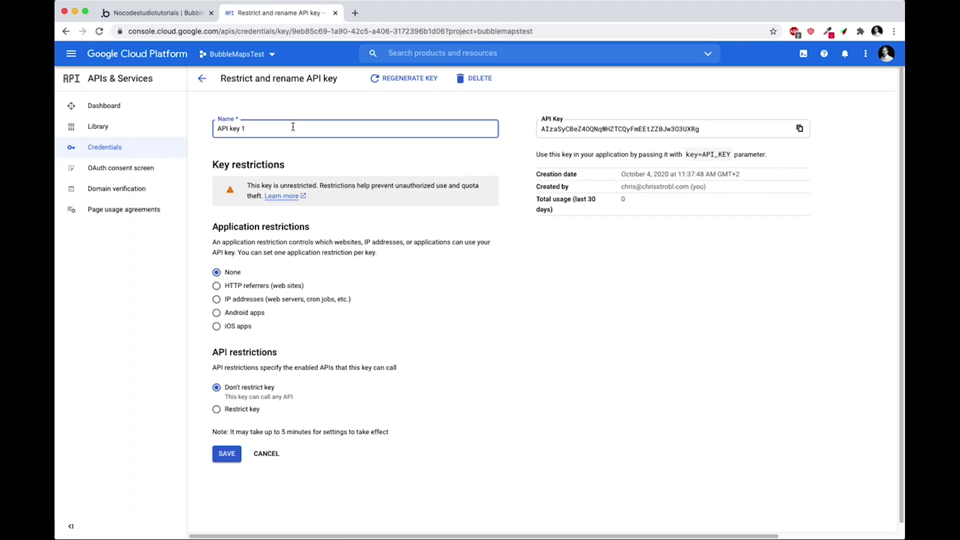
triple_click(294, 127)
text(Client)
click(227, 453)
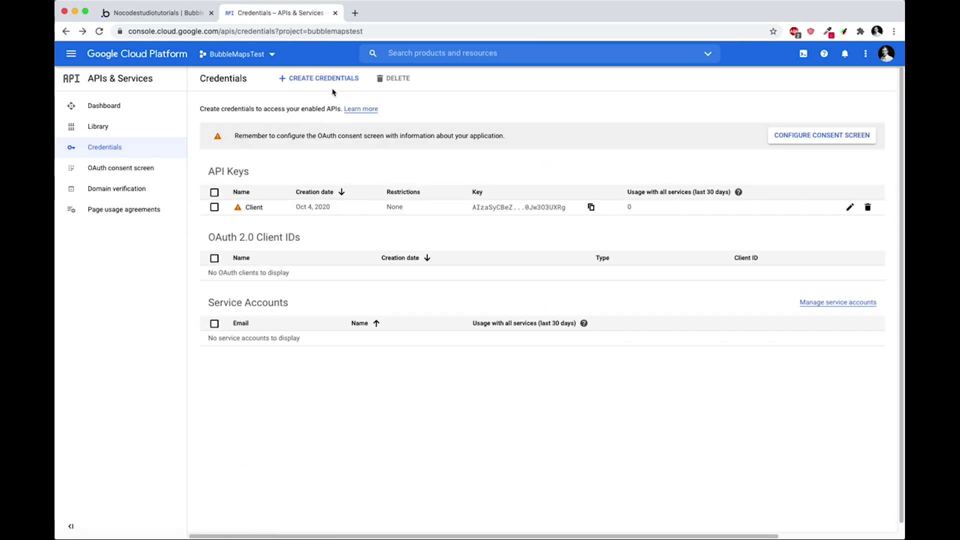
- Create a second API key, rename it as Server and save it
click(332, 82)
click(332, 102)
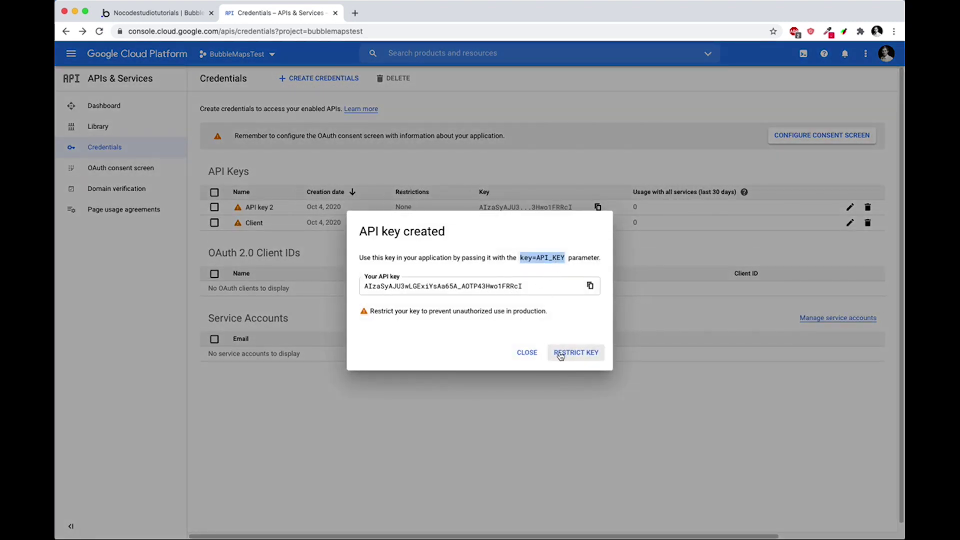
click(527, 353)
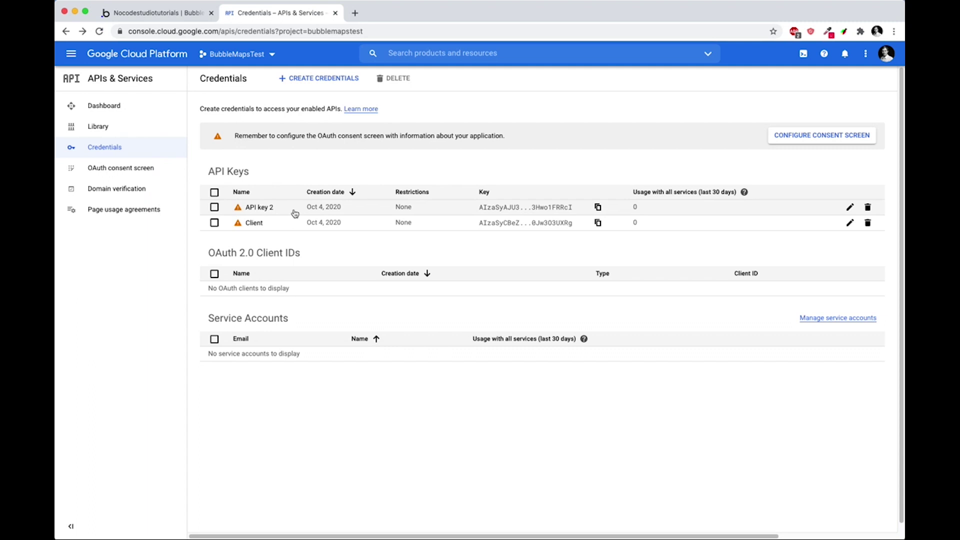
click(265, 207)
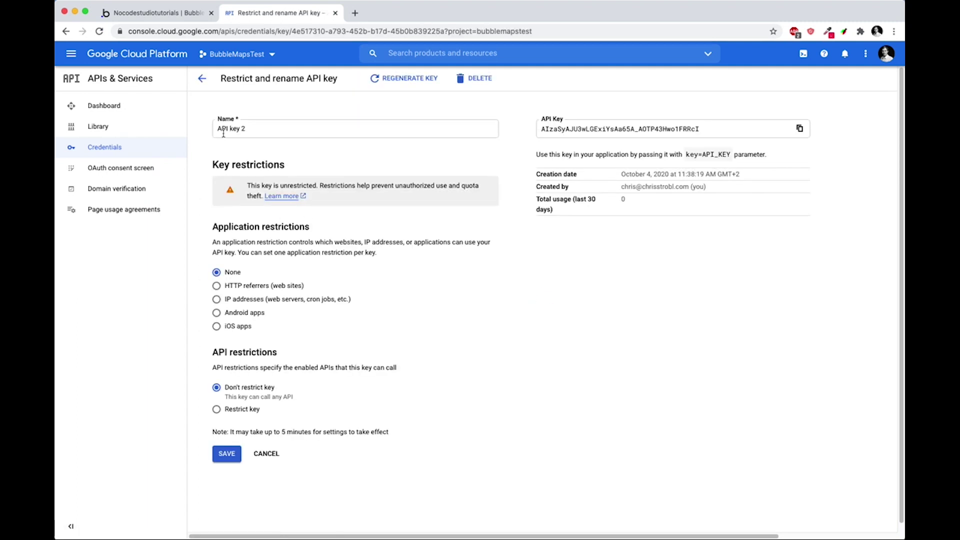
double_click(223, 130)
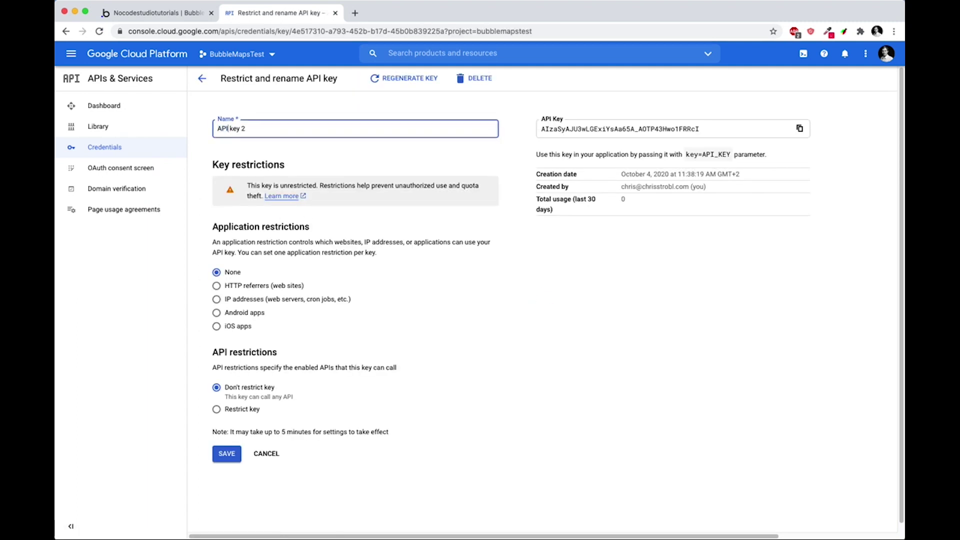
key(ctrl+a)
text(S)
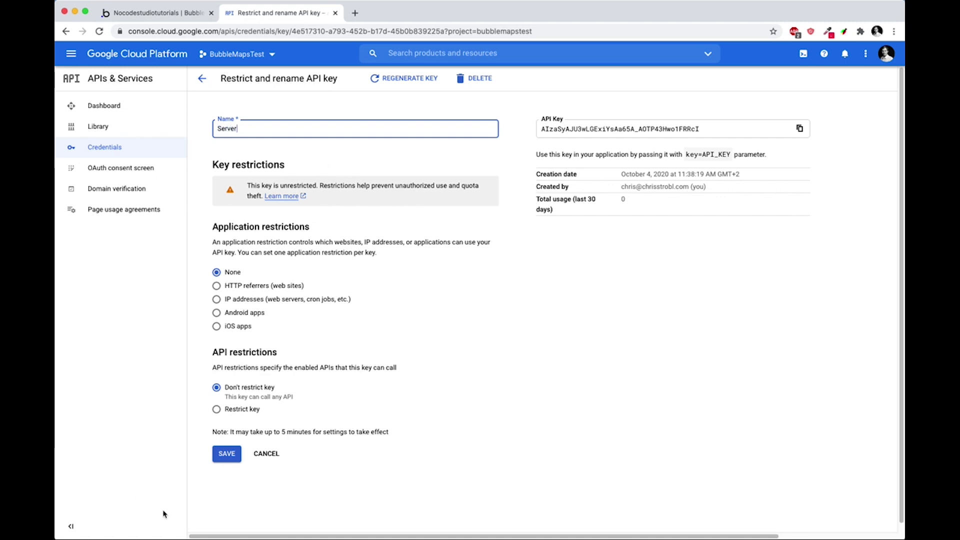
click(224, 455)
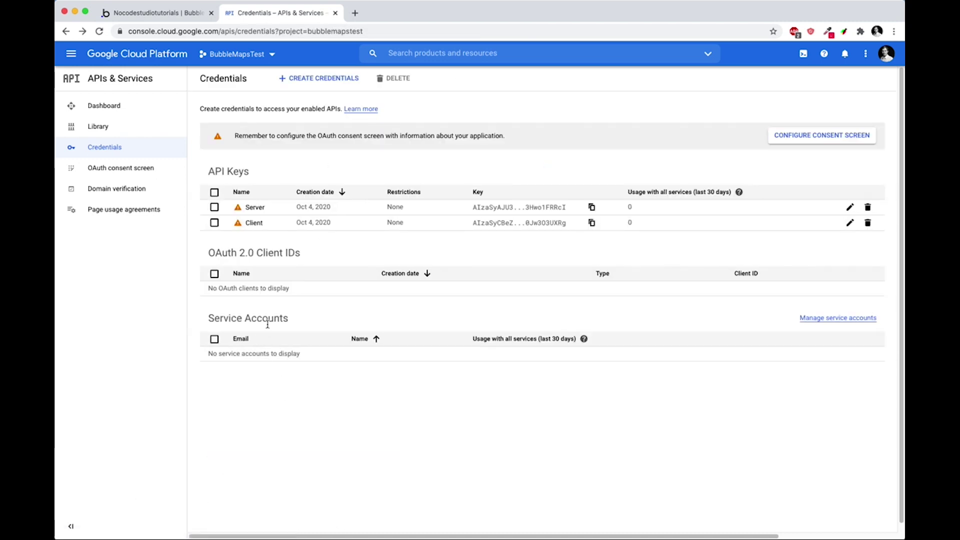
- Open the Client key's settings and set its application restriction to HTTP referrers (web sites)
mouse_move(238, 225)
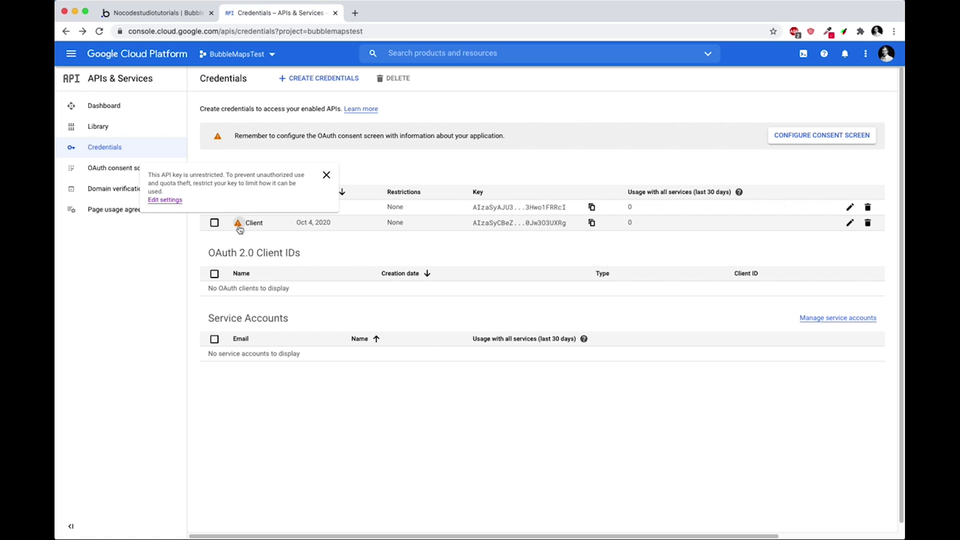
click(326, 174)
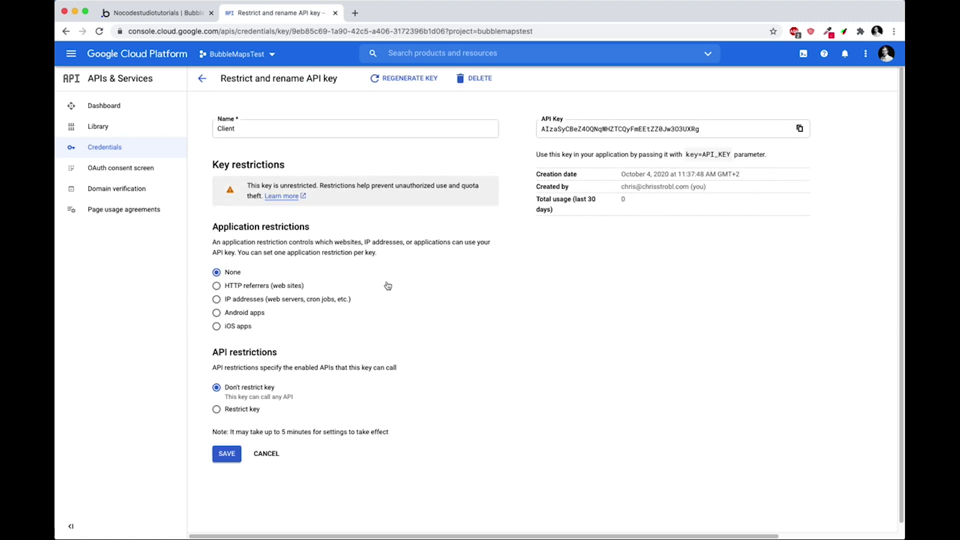
click(217, 286)
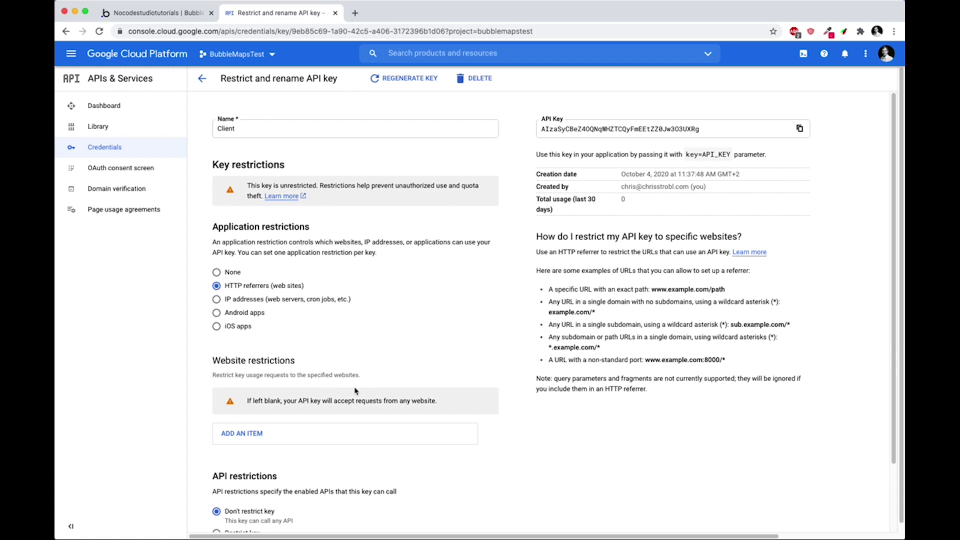
scroll(508, 358, down, 1)
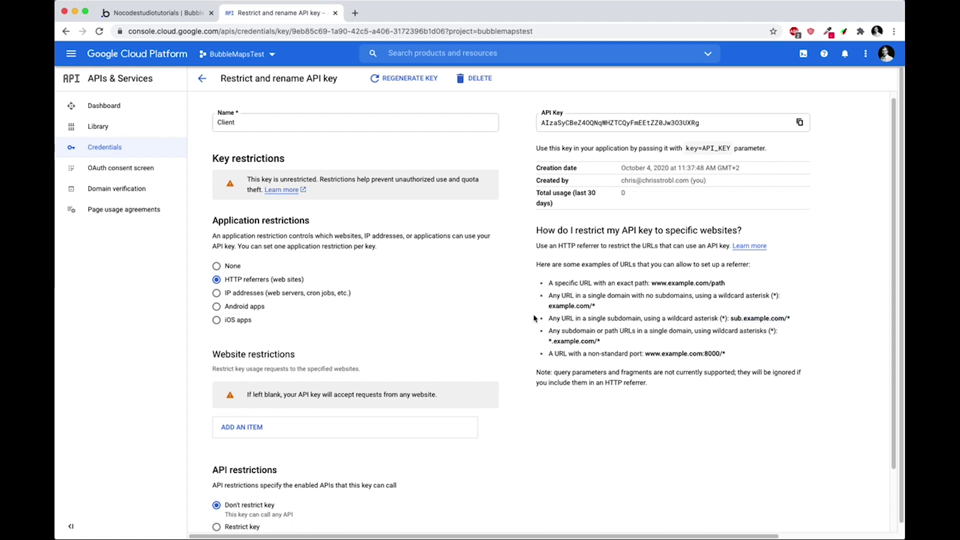
click(246, 430)
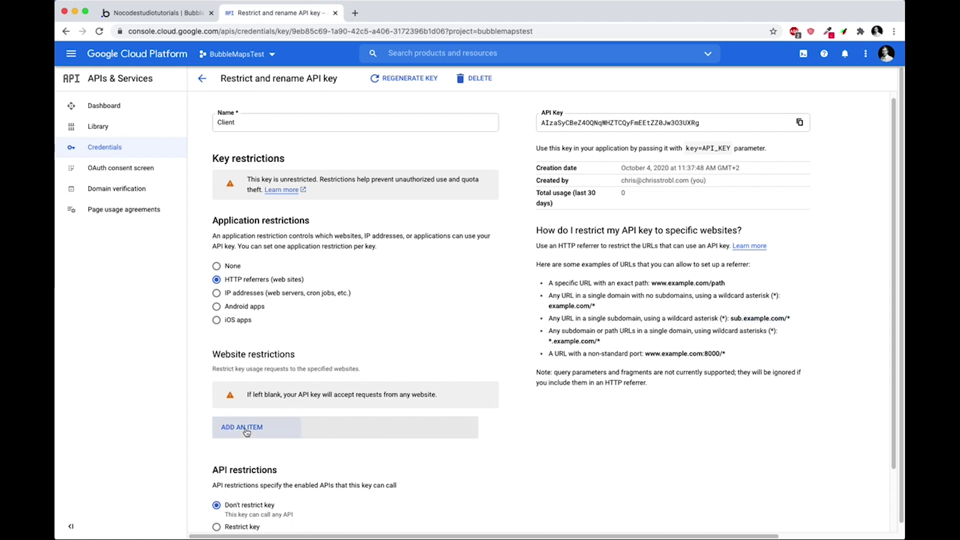
click(148, 19)
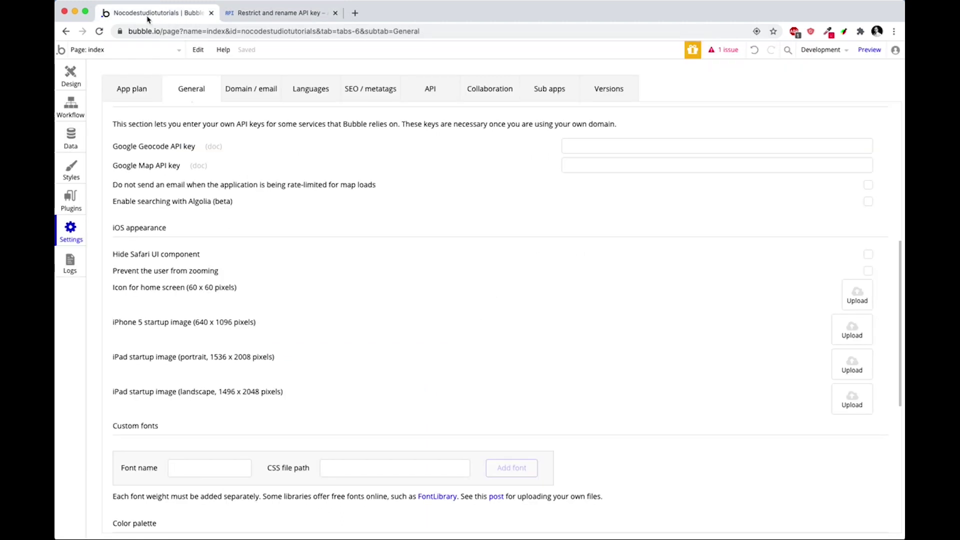
click(869, 50)
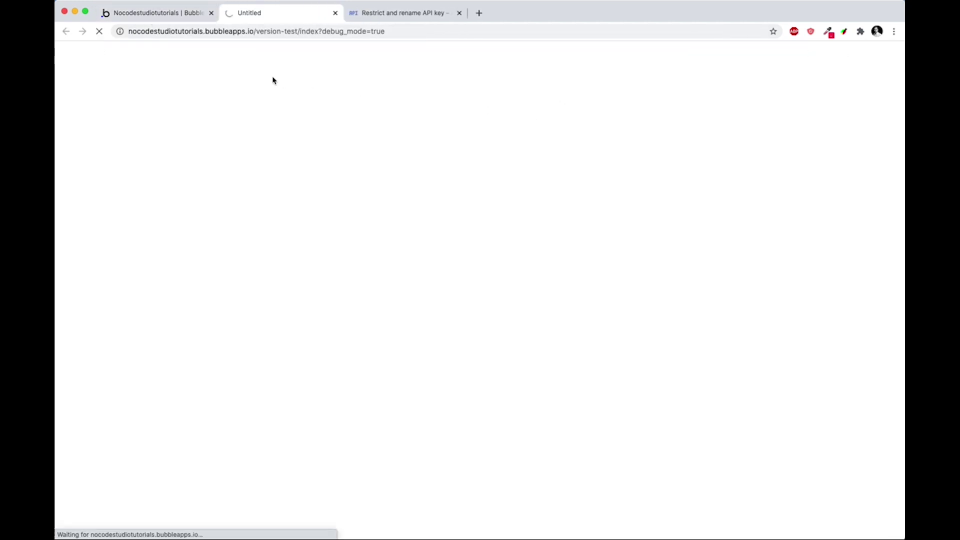
click(252, 32)
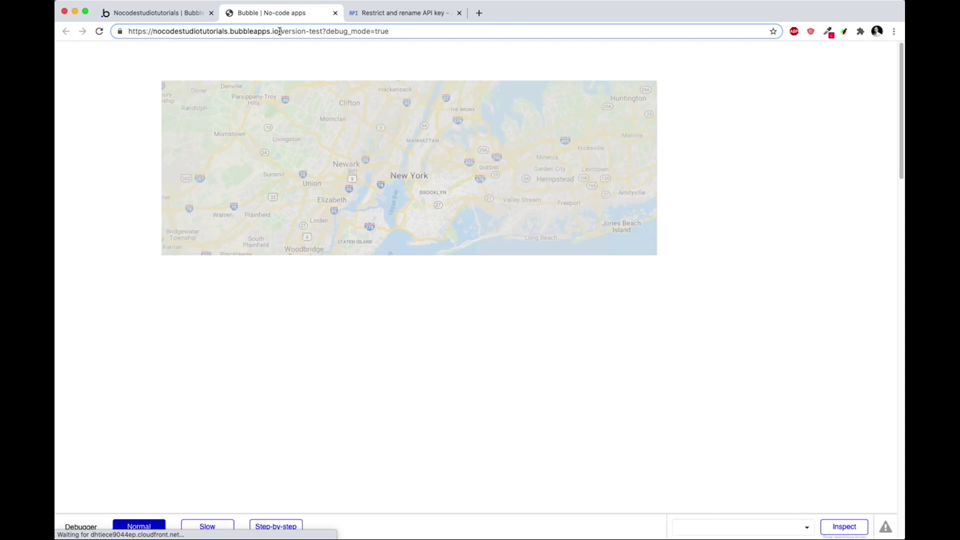
drag(279, 31, 114, 34)
key(ctrl+c)
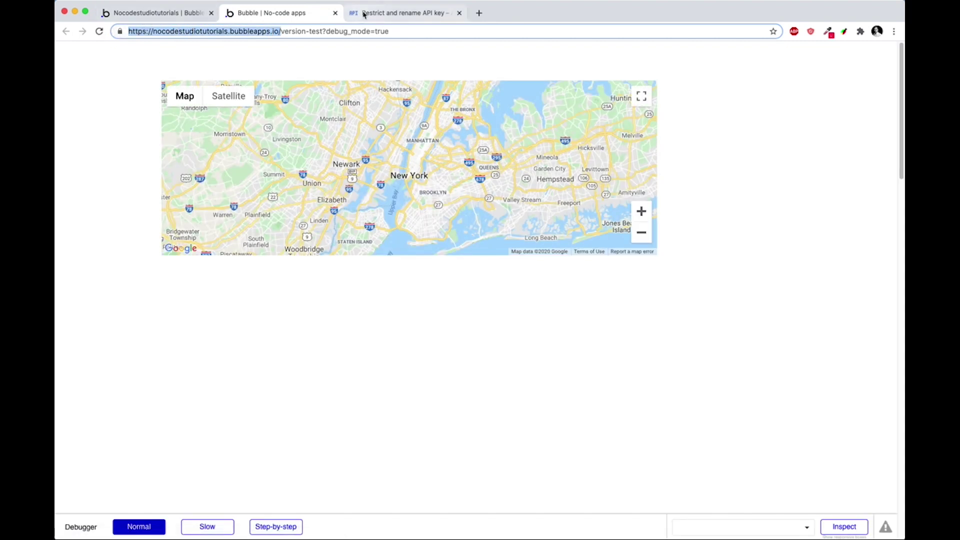
click(369, 13)
key(ctrl+v)
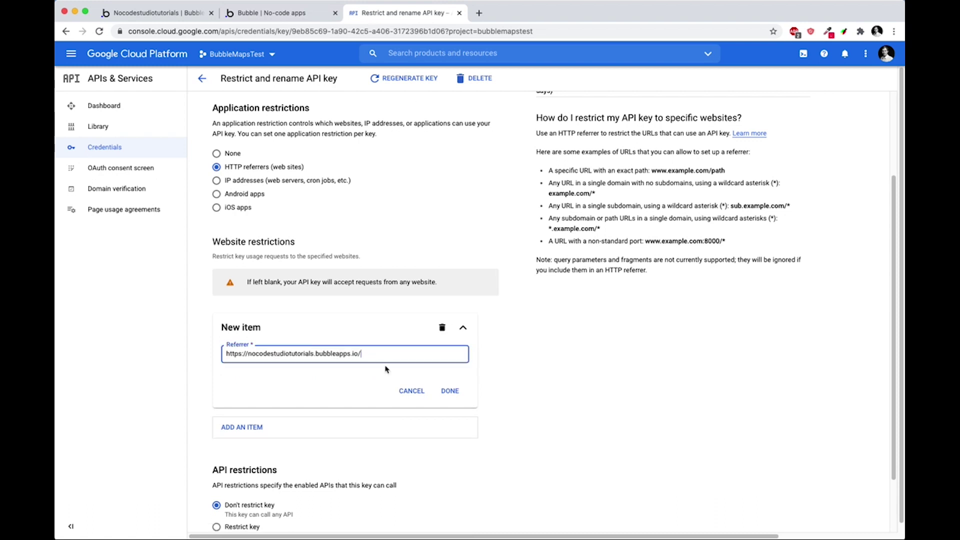
click(450, 391)
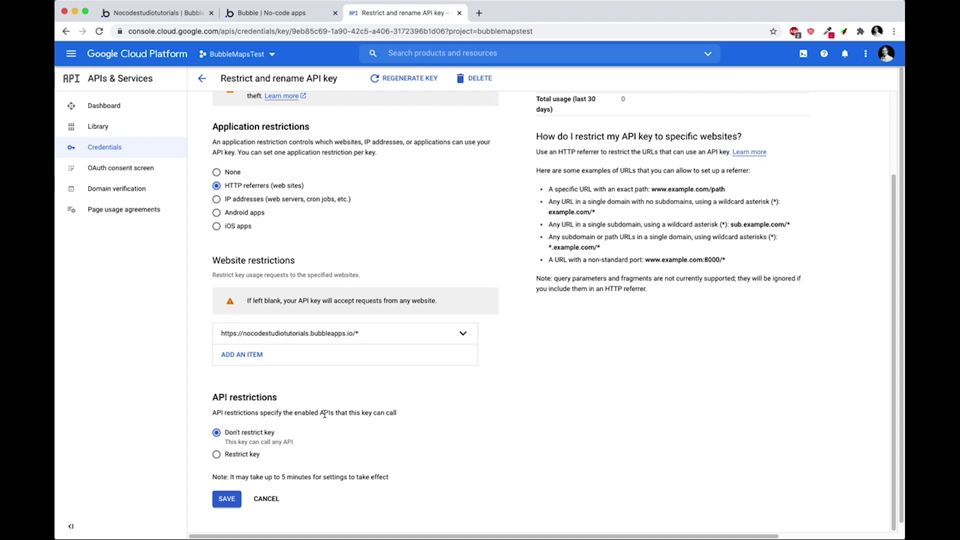
- Save the Client key's website restriction and open the Server key's settings
scroll(350, 414, down, 1)
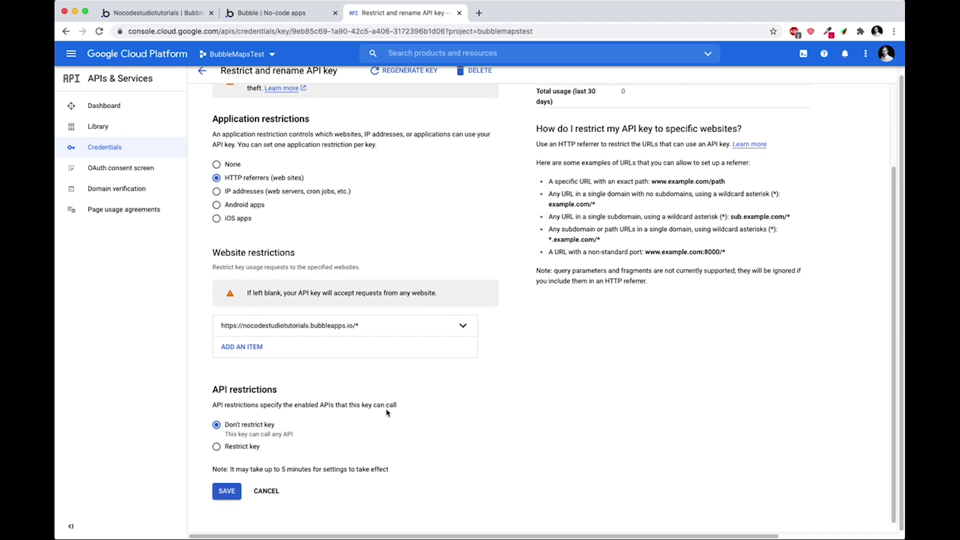
click(227, 491)
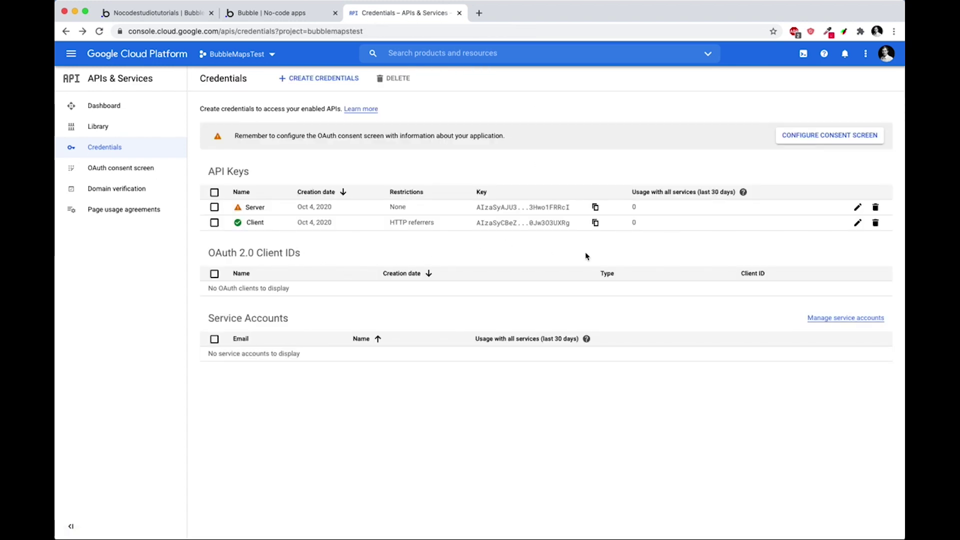
click(856, 208)
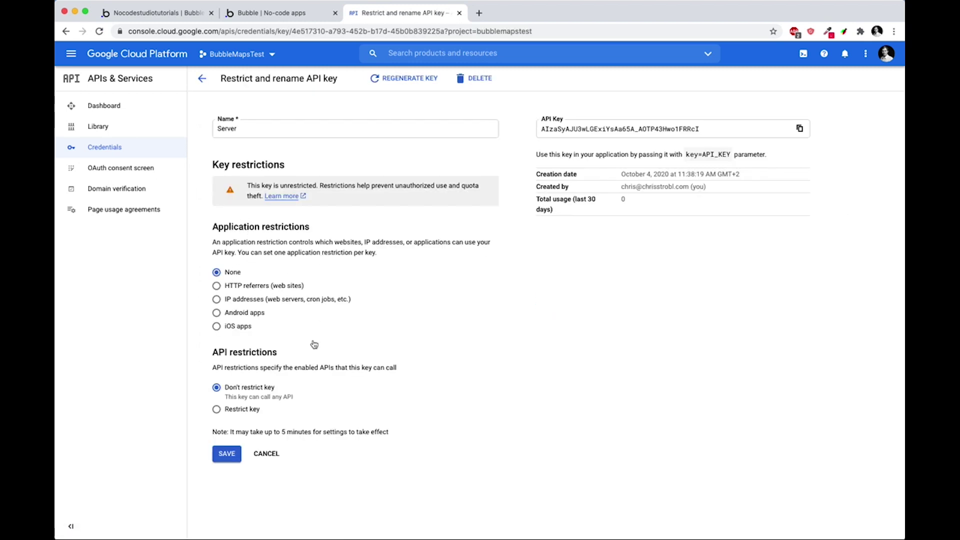
- Restrict the Server key to selected APIs and add the Geocoding API and Places API
click(216, 411)
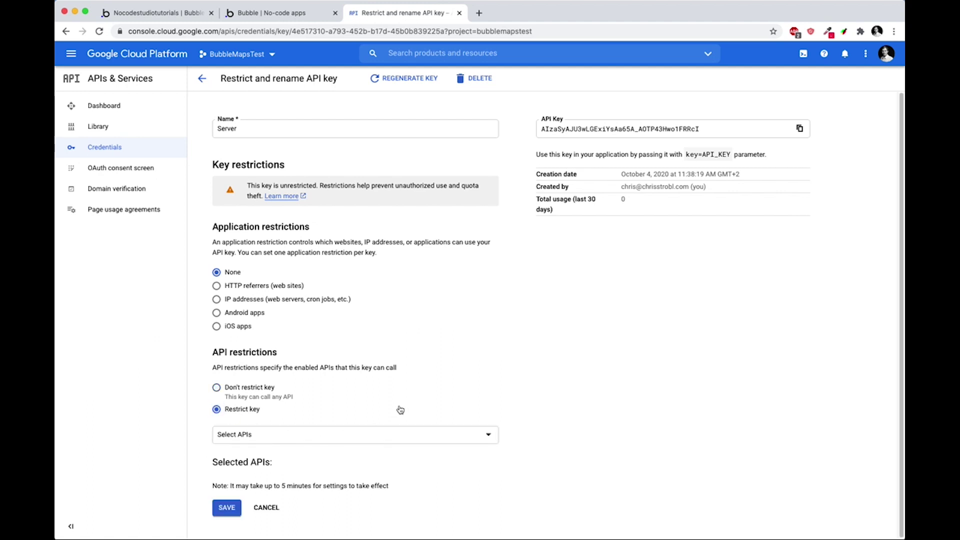
click(474, 437)
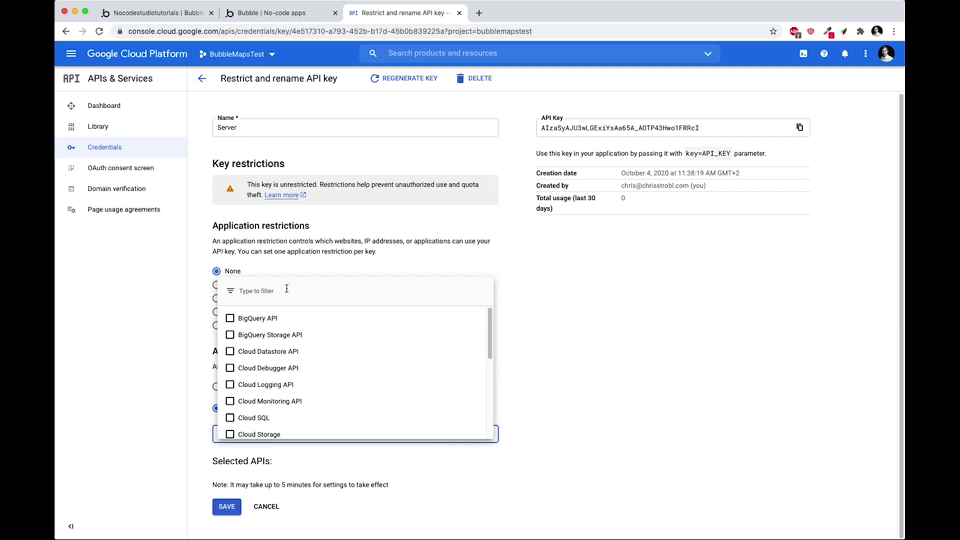
text(geoco)
click(230, 426)
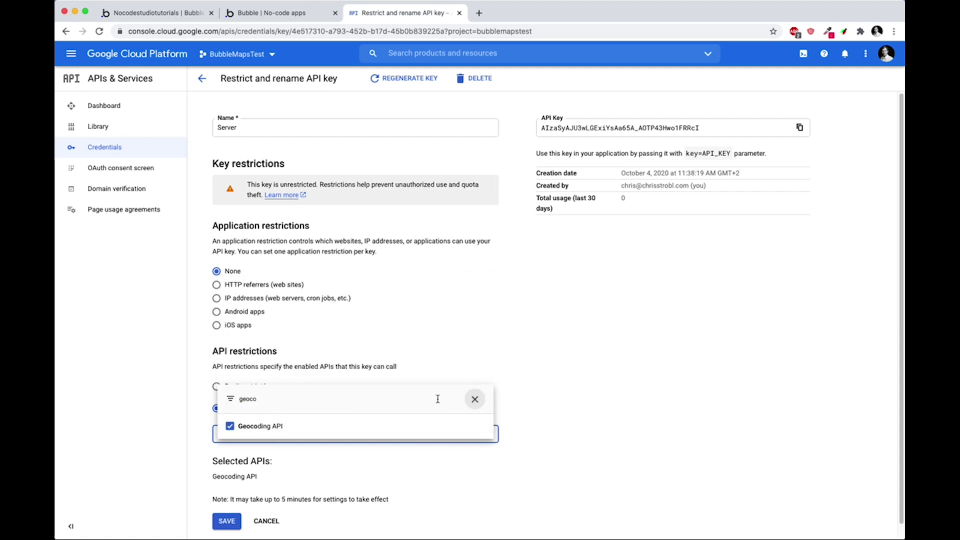
double_click(330, 399)
text(places api)
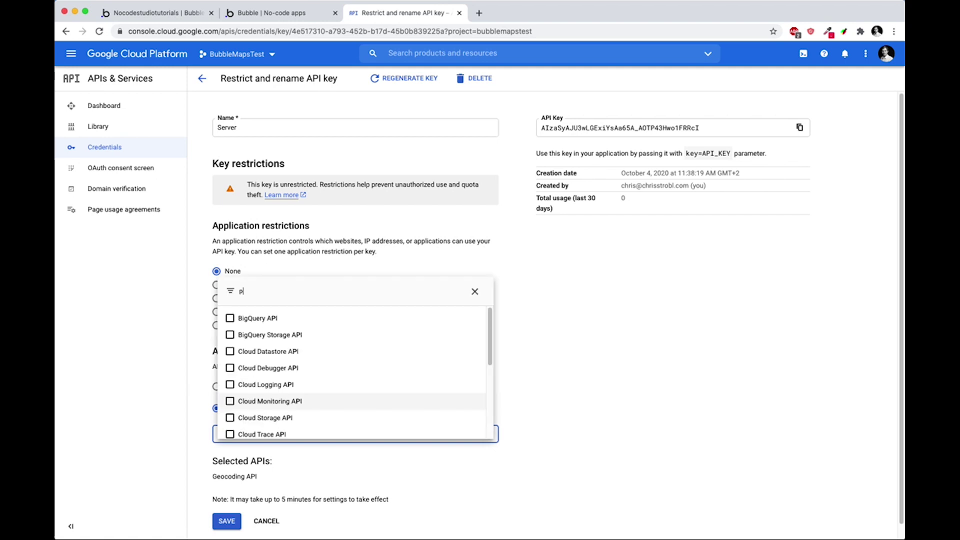
click(263, 434)
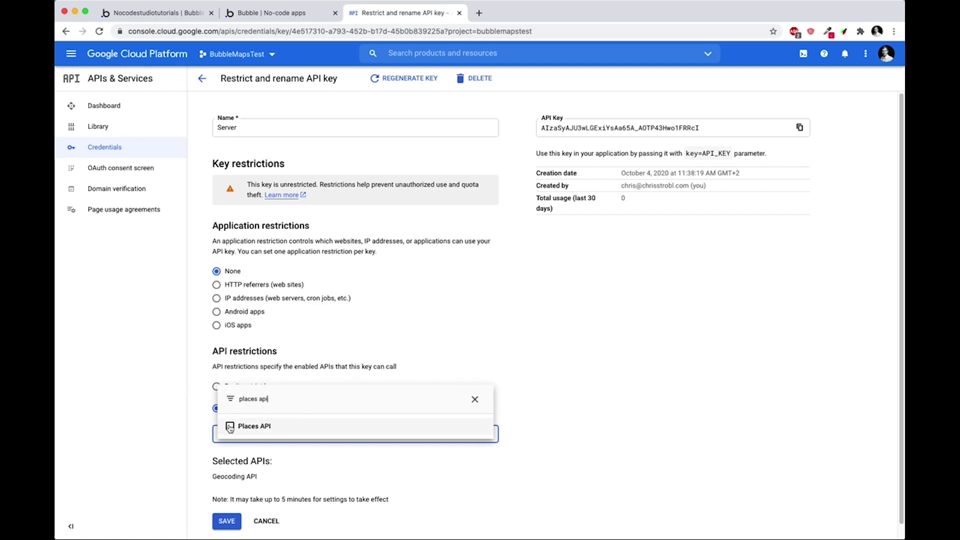
- Add the Geolocation API and Maps JavaScript API to the Server key's allowed APIs
triple_click(269, 401)
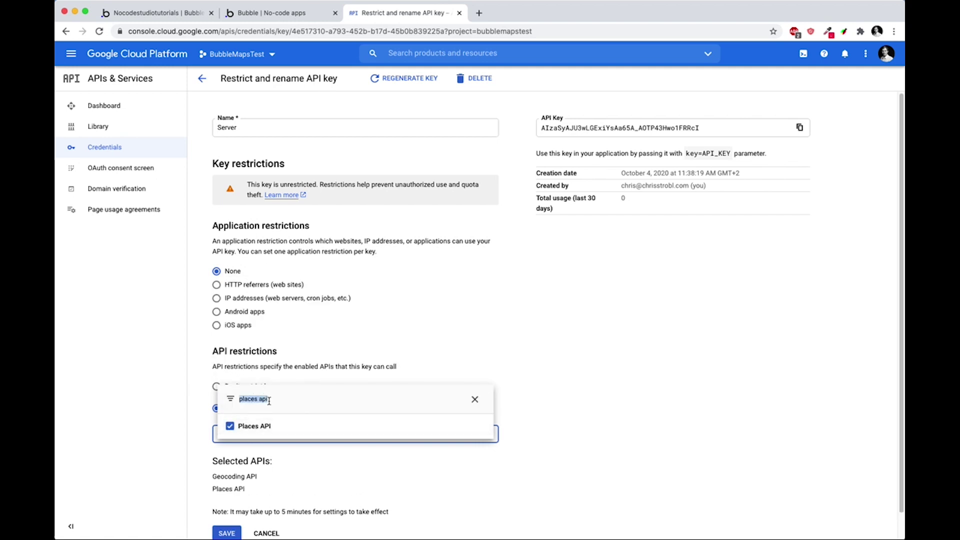
text(geolocat)
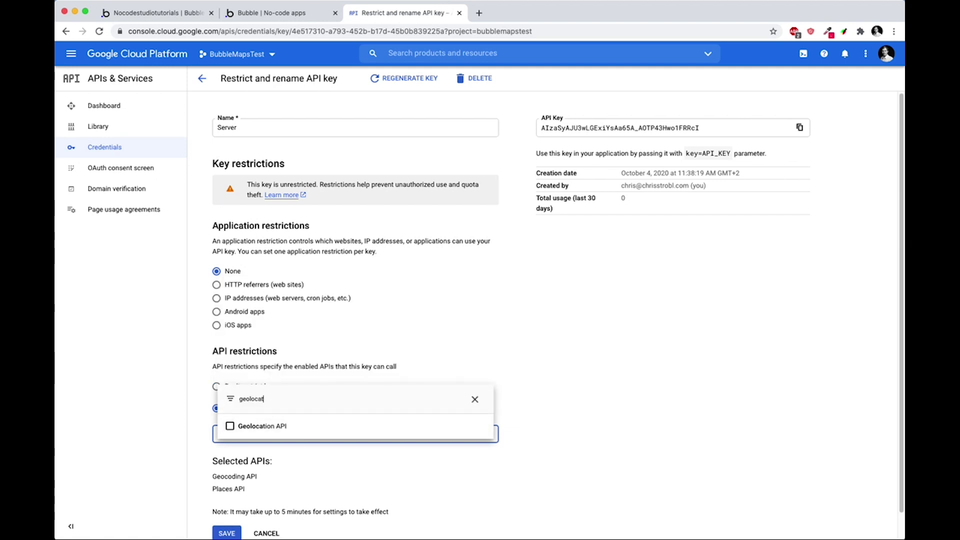
click(229, 425)
triple_click(266, 395)
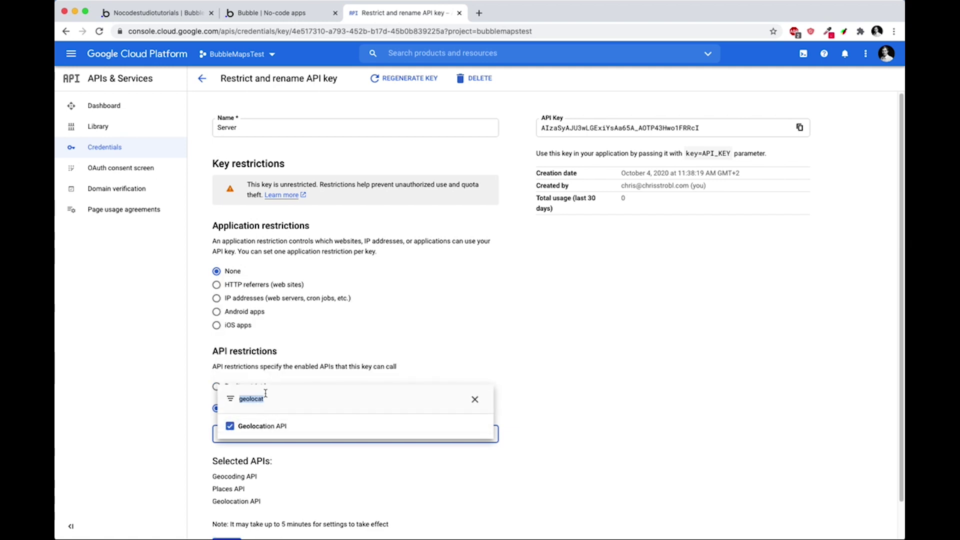
text(maps java)
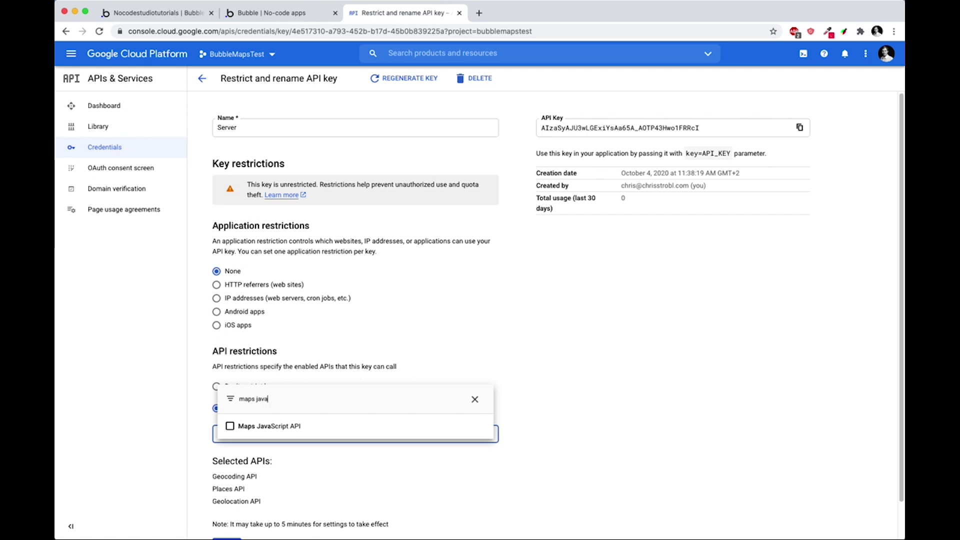
text(scri)
click(230, 426)
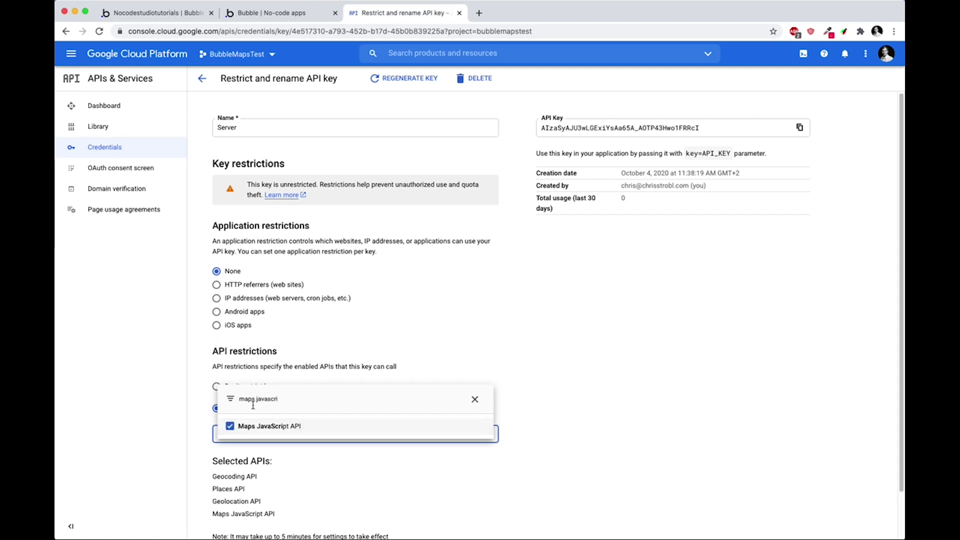
- Add the Time Zone API to the Server key's allowed APIs and save the key
triple_click(254, 399)
text(time zone)
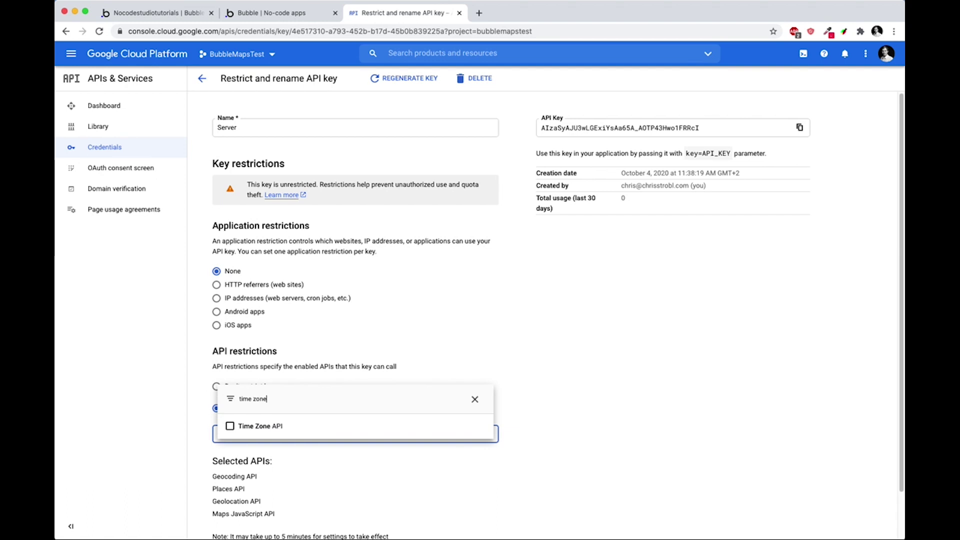
click(231, 426)
click(475, 399)
click(552, 359)
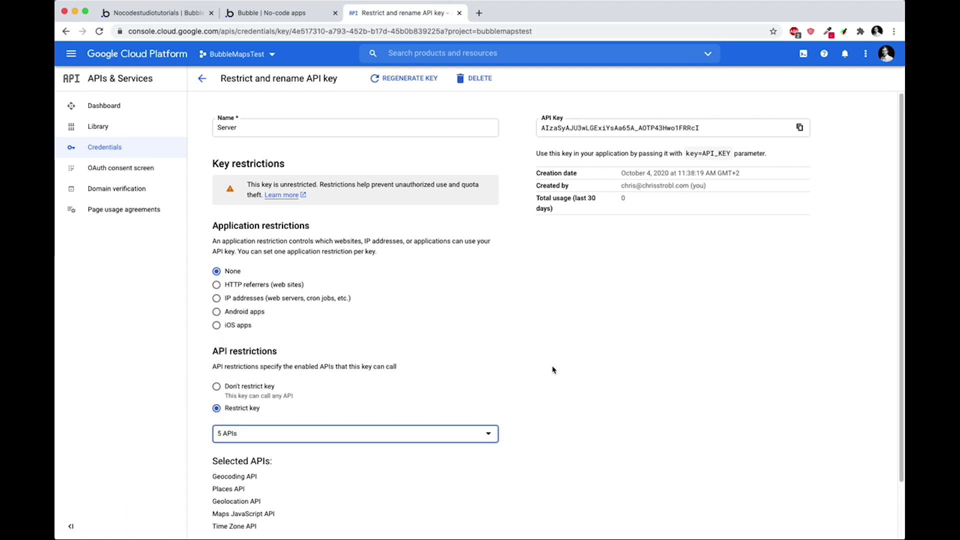
scroll(552, 370, down, 2)
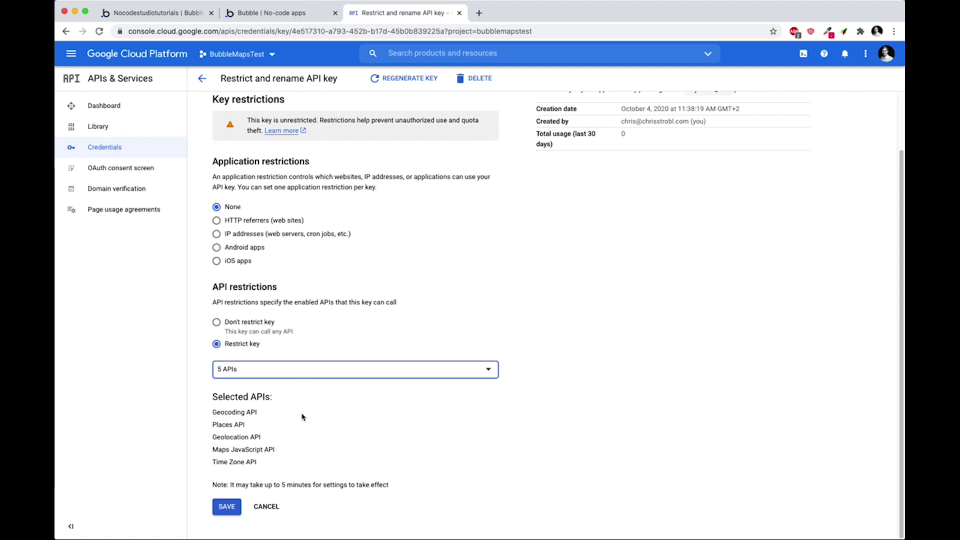
click(227, 507)
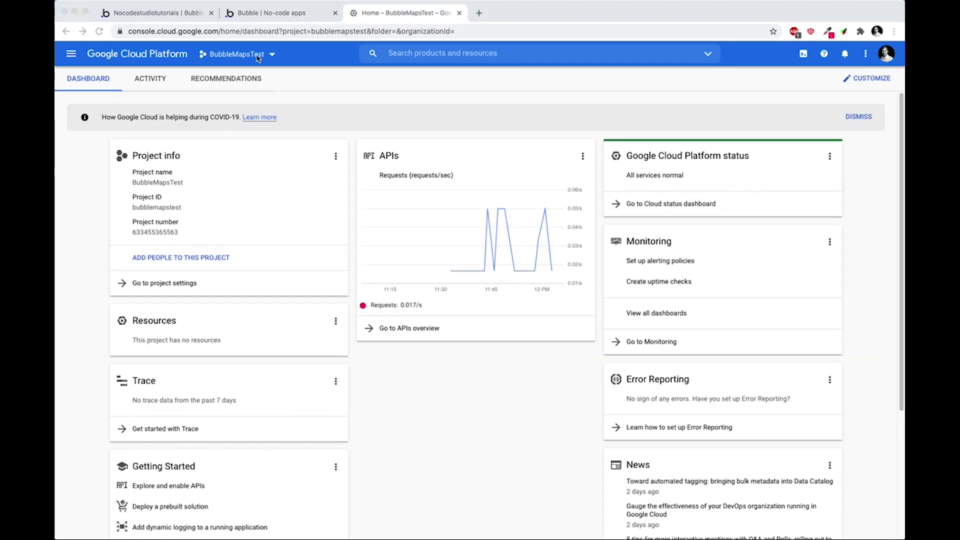
- Link the existing billing account to the BubbleMapsTest project
click(71, 54)
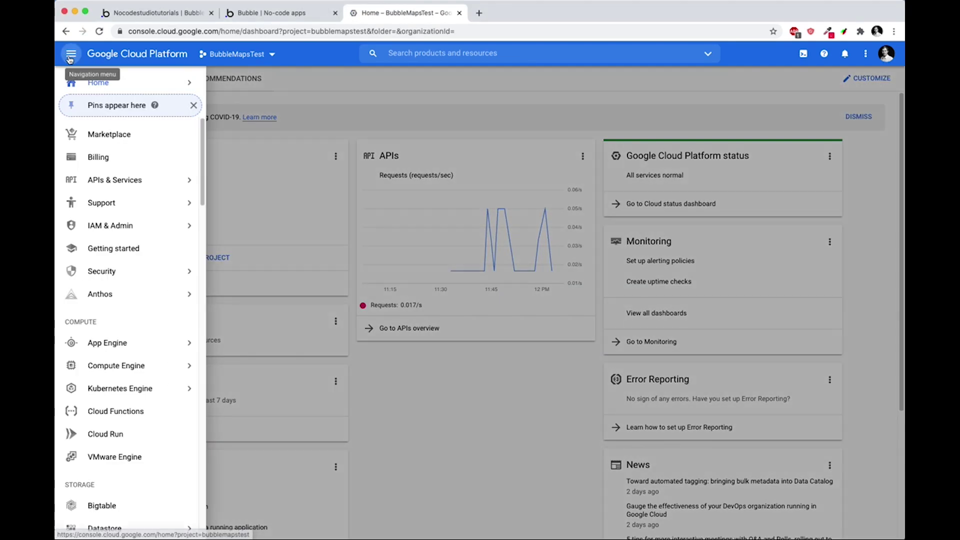
click(113, 157)
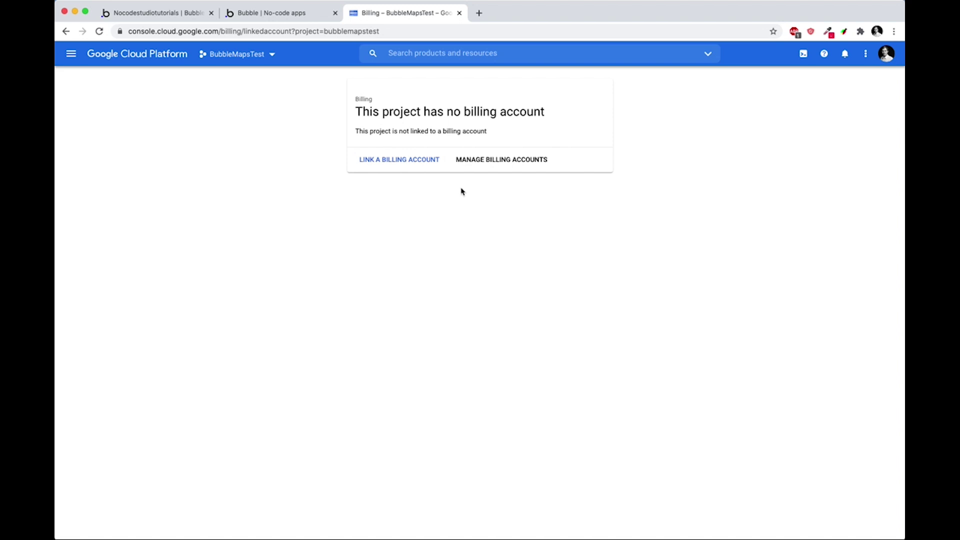
click(376, 159)
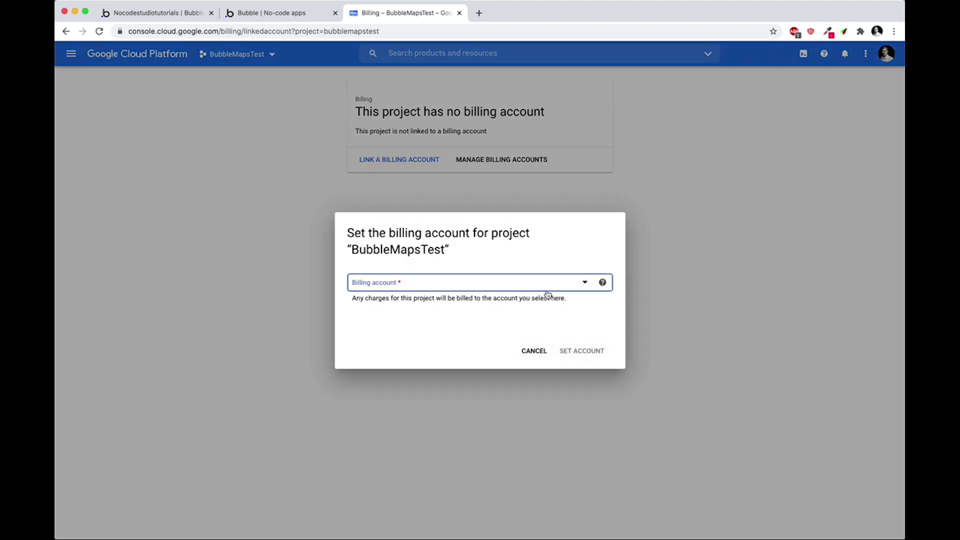
click(572, 283)
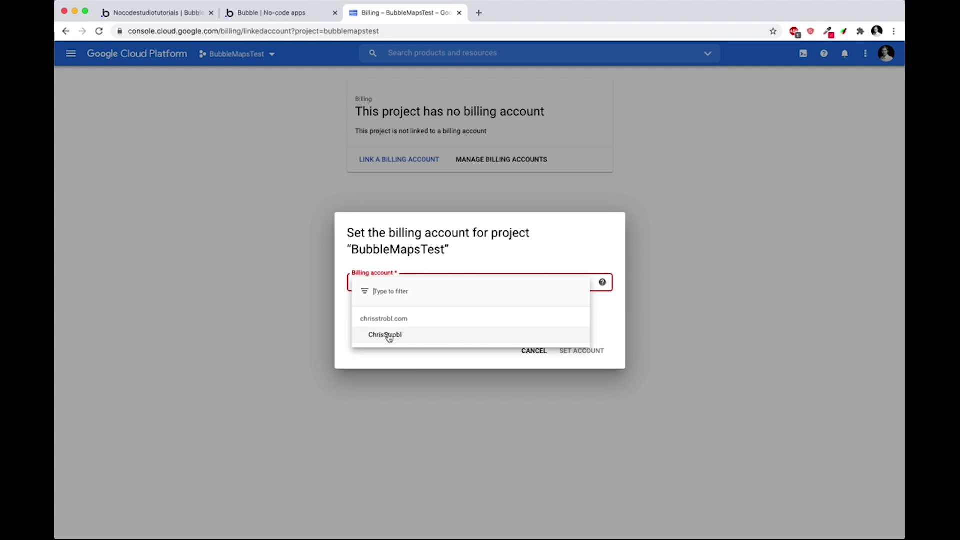
click(390, 338)
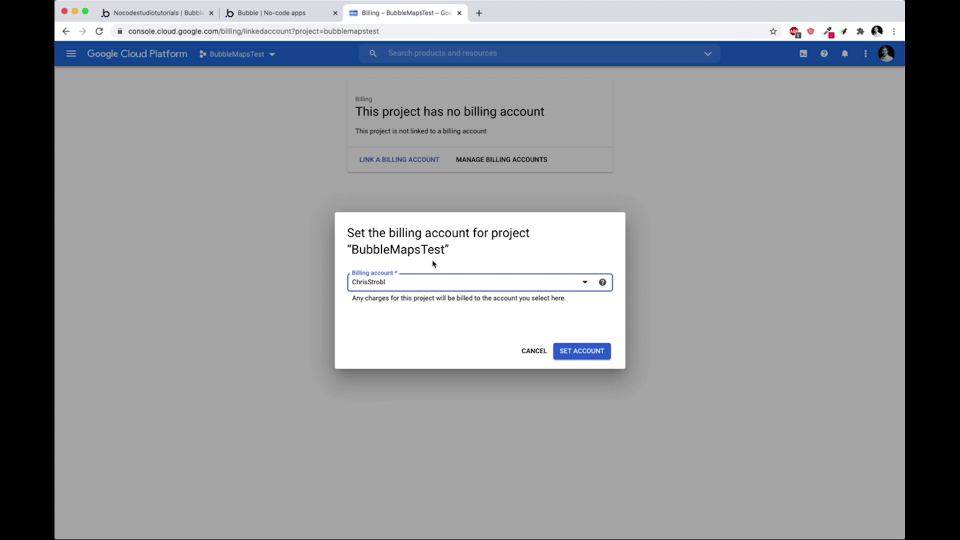
click(597, 353)
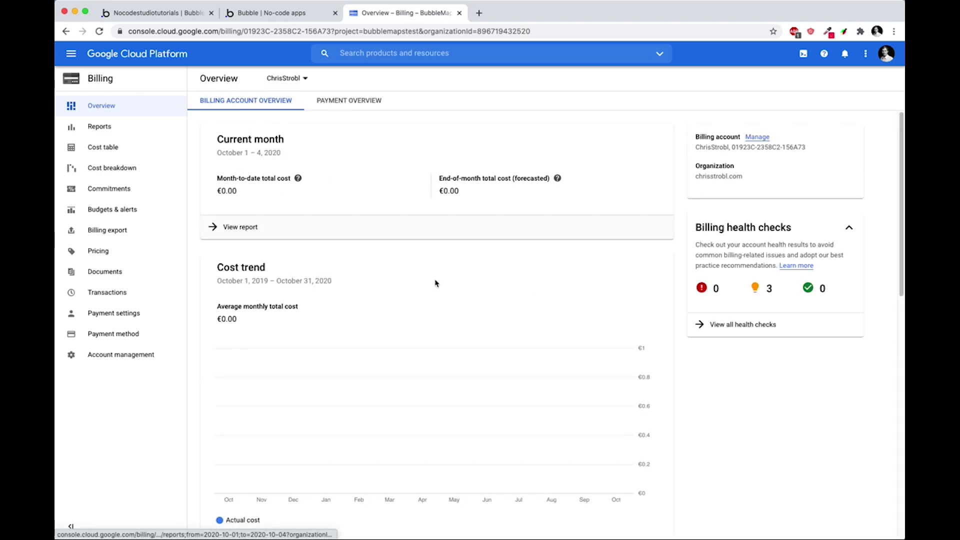
- Return to the API credentials list of the BubbleMapsTest project
click(72, 55)
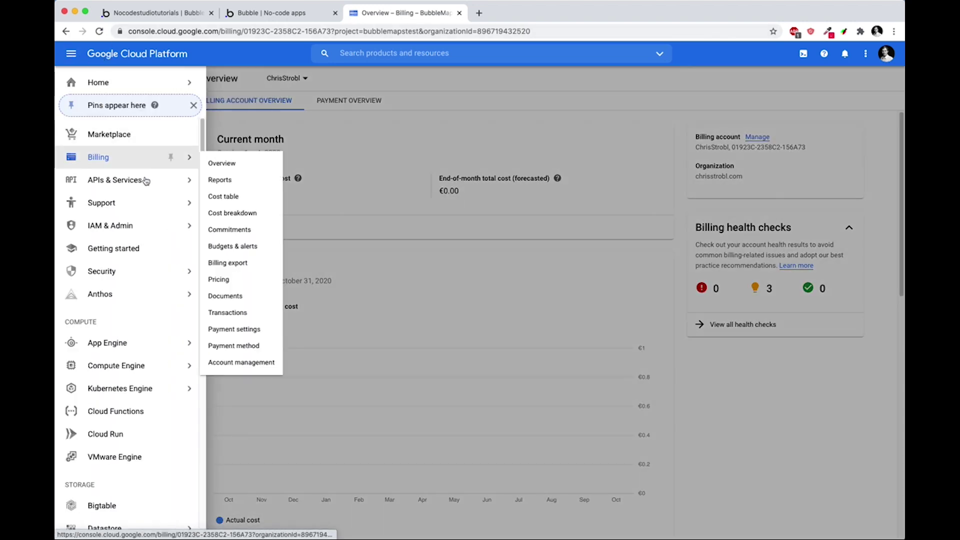
mouse_move(191, 182)
click(220, 187)
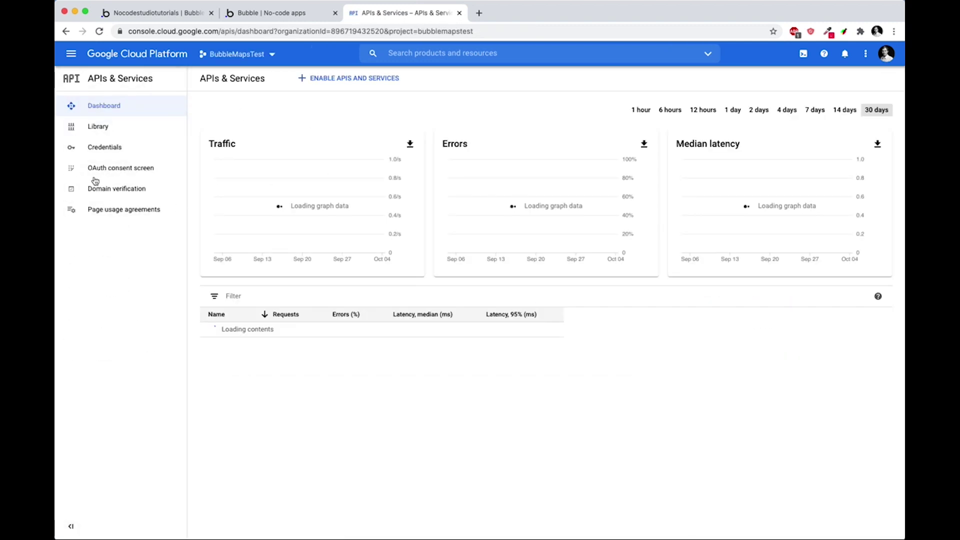
click(114, 146)
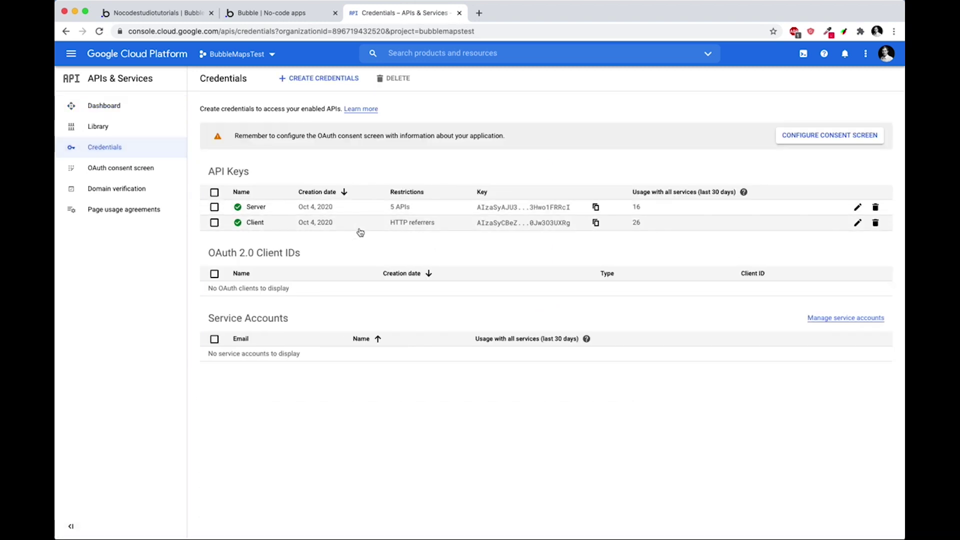
- Copy the Server API key and paste it as the Google Map API key in the Bubble app's general settings
click(596, 207)
click(141, 13)
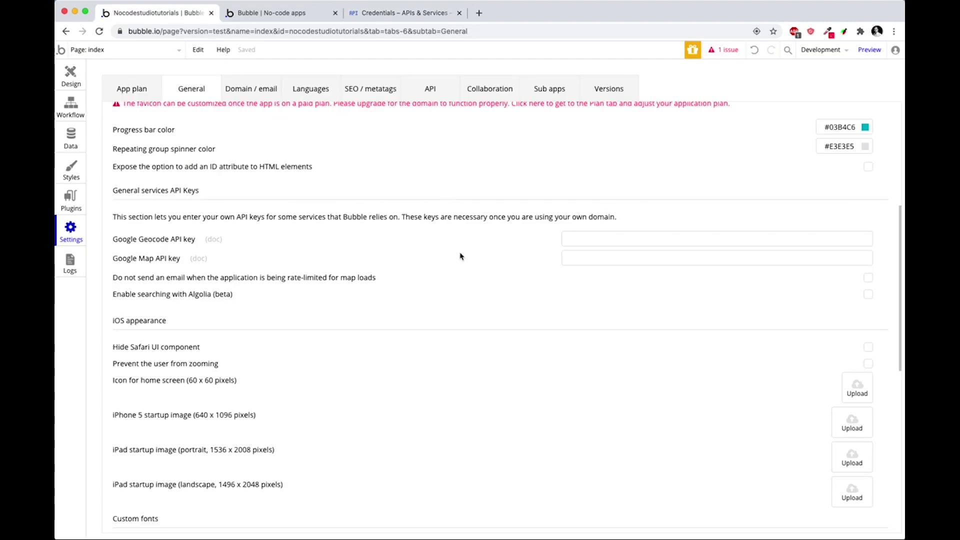
right_click(609, 257)
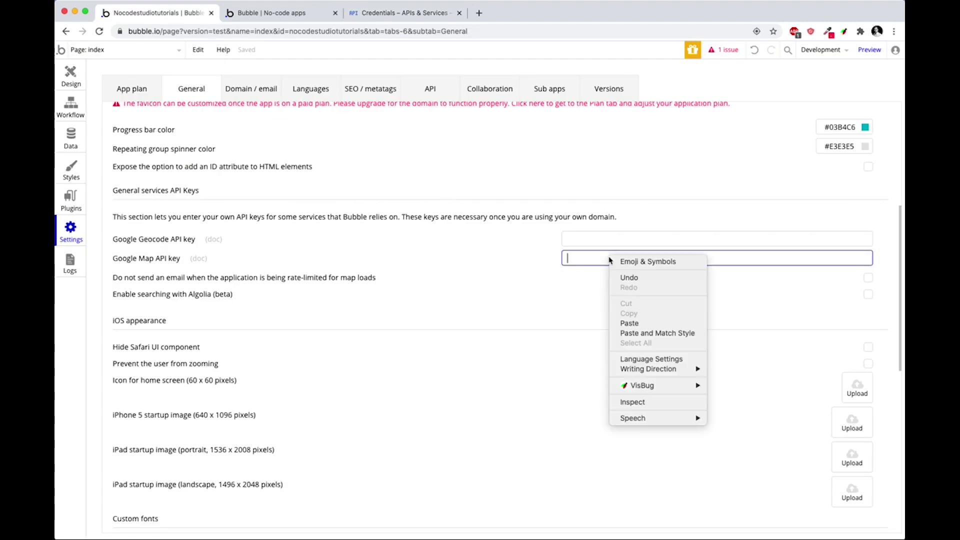
click(630, 323)
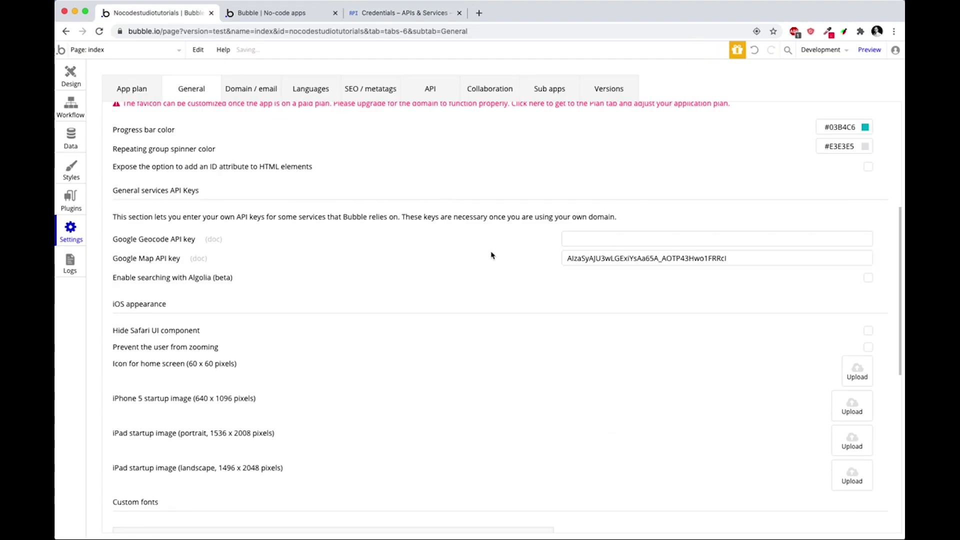
- Copy the Client API key from Google Cloud and paste it as the Google Geocode API key in the Bubble settings
click(358, 15)
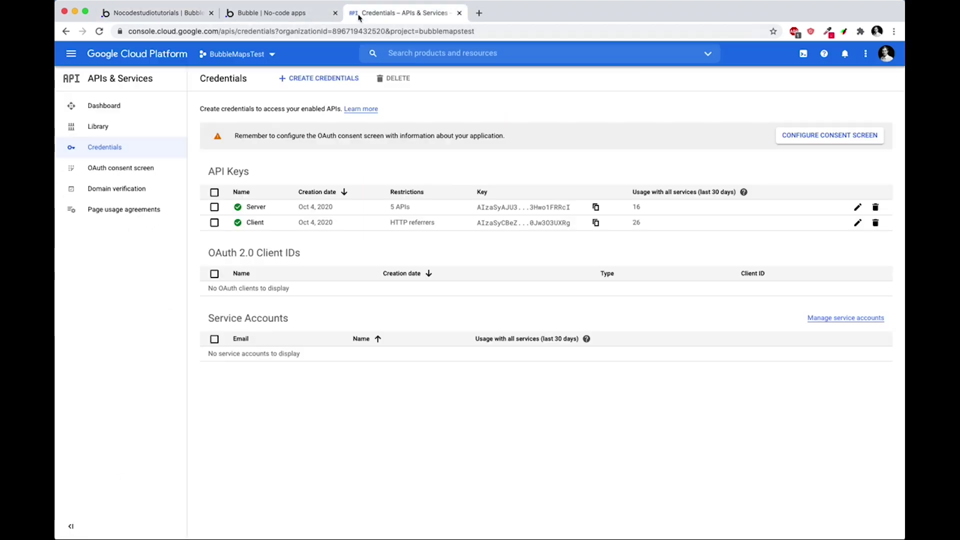
click(596, 223)
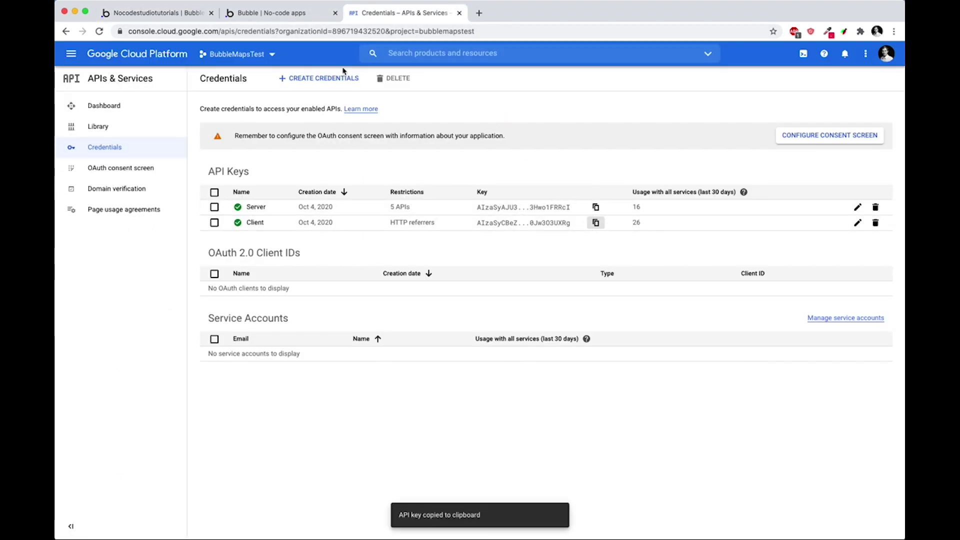
click(166, 14)
click(615, 240)
right_click(615, 241)
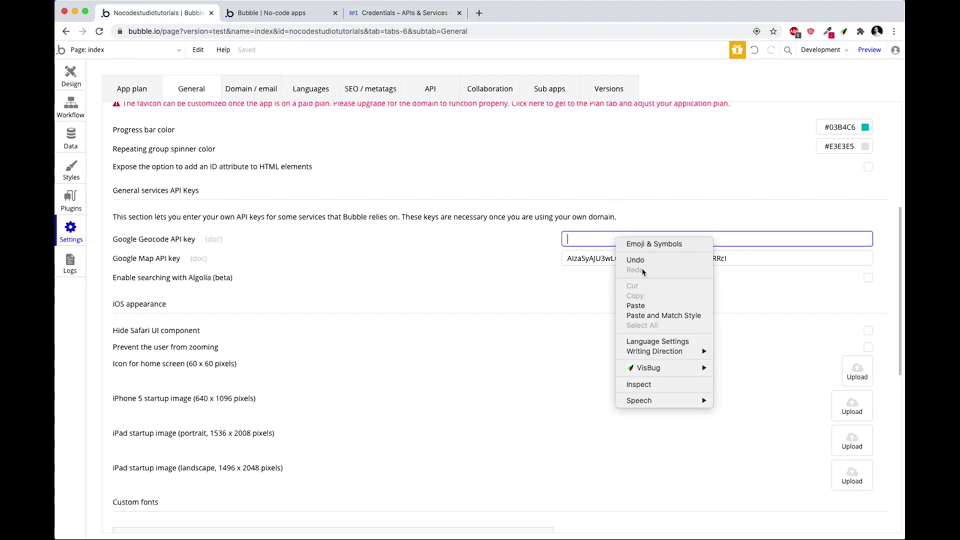
click(647, 306)
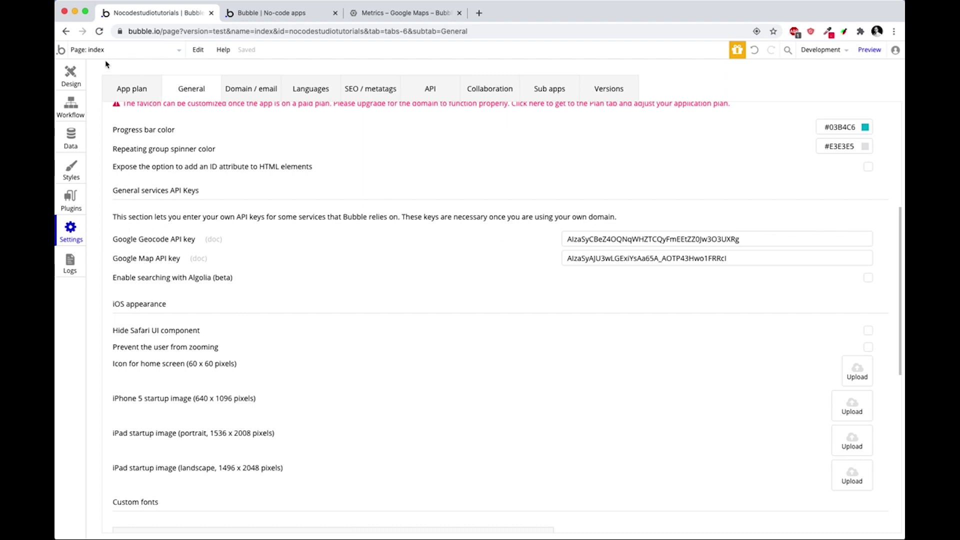
- Set the marker address of Map A on the index page to Current geographic position and preview the app
click(68, 75)
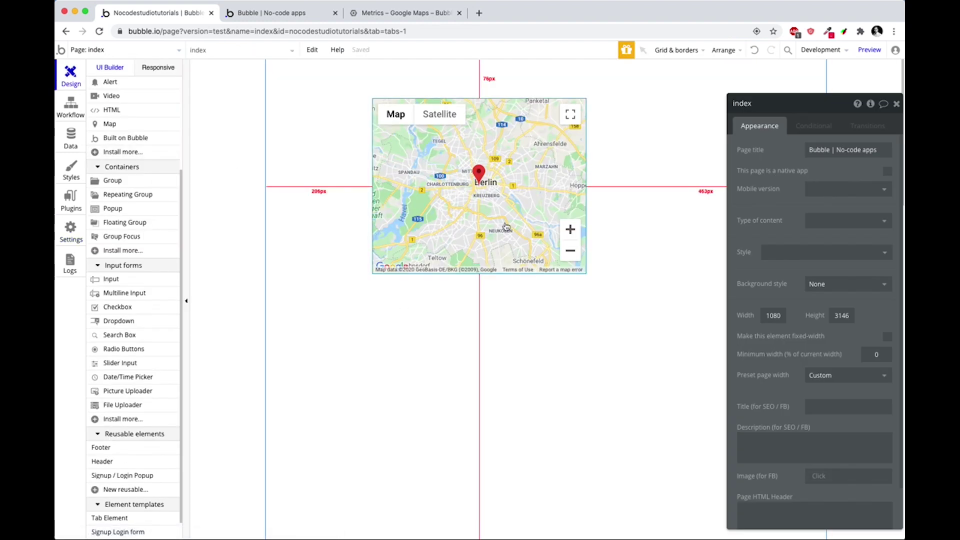
click(817, 174)
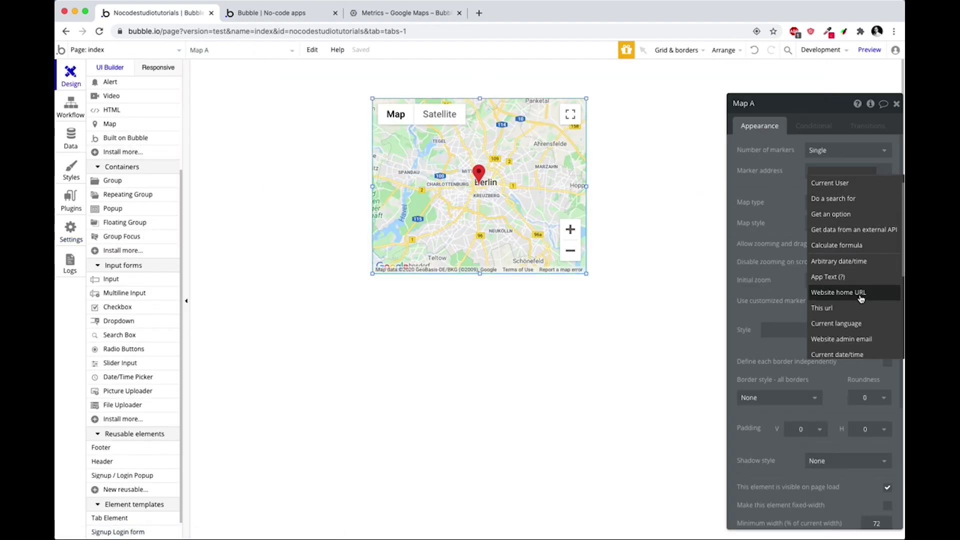
scroll(860, 322, down, 3)
click(861, 322)
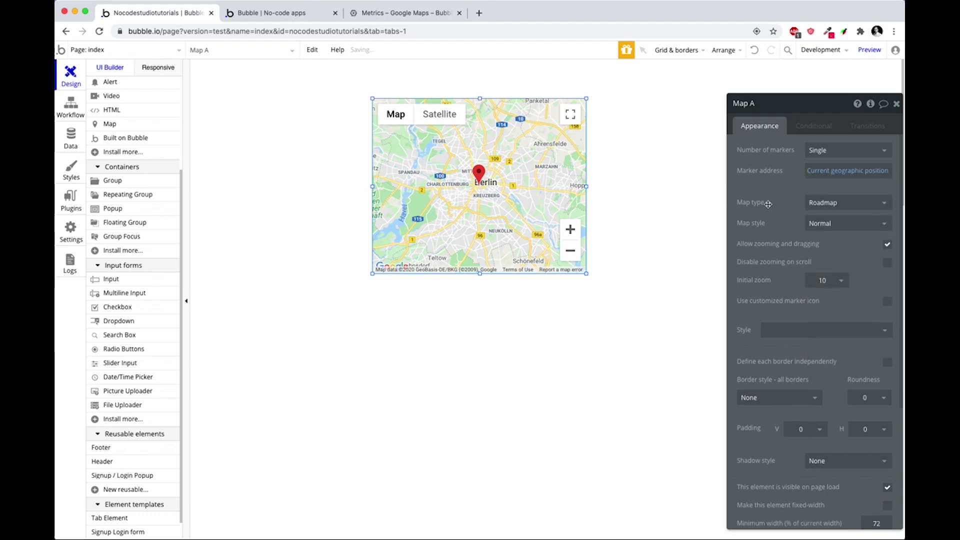
click(869, 50)
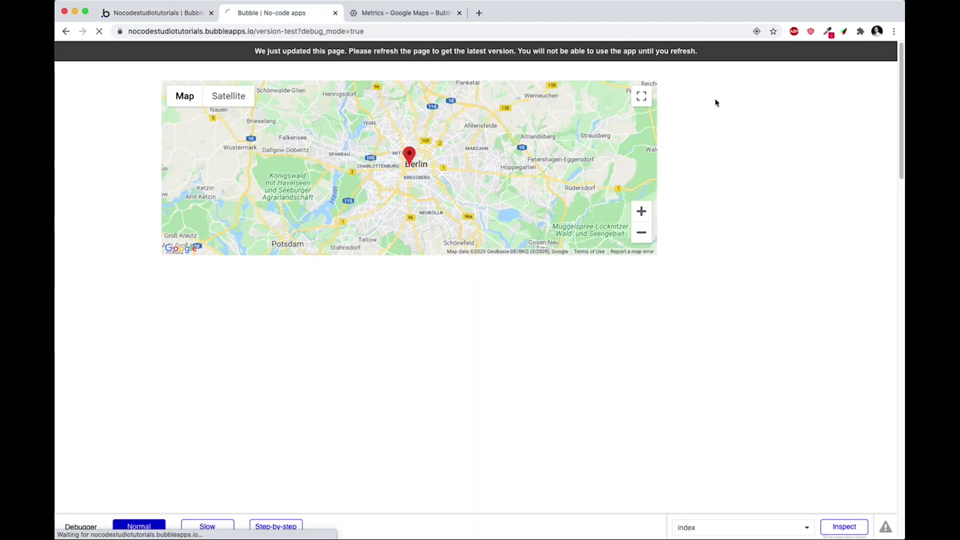